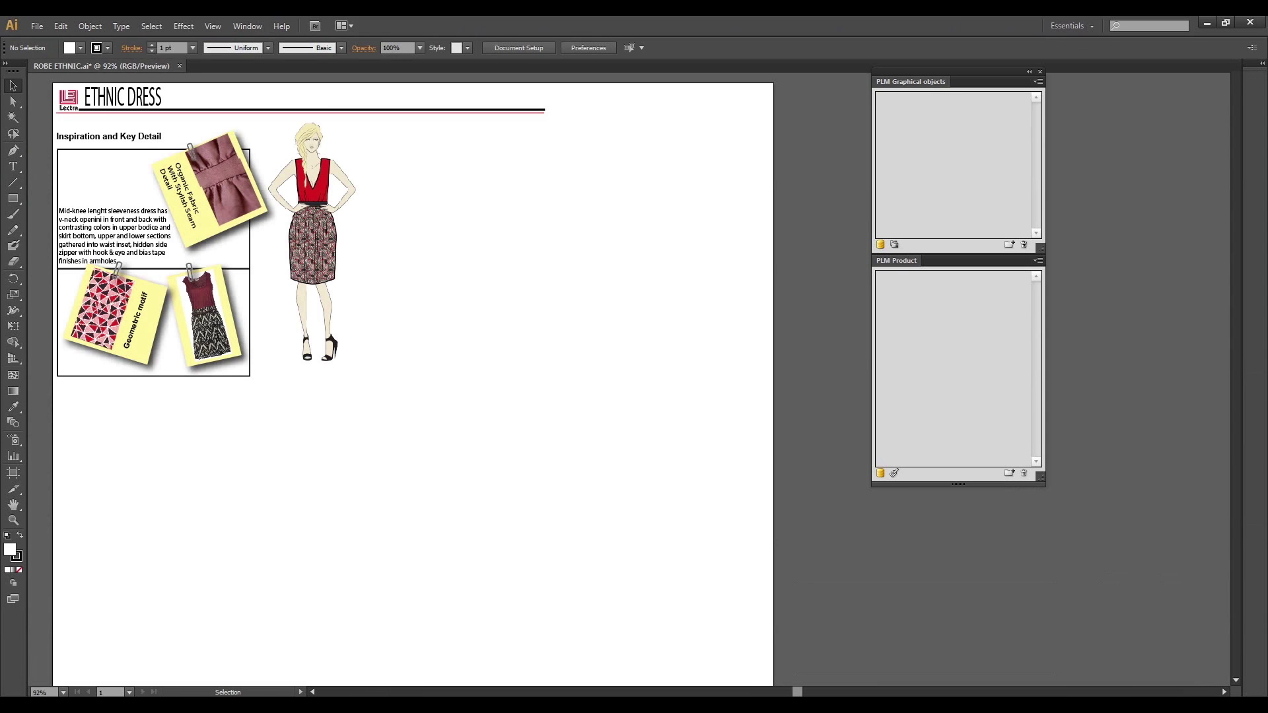
Search the PLM for Designer Prints named ZIG and import all four into the library.
{"action": "left_click", "coordinate": [893, 245]}
{"action": "left_click", "coordinate": [628, 188]}
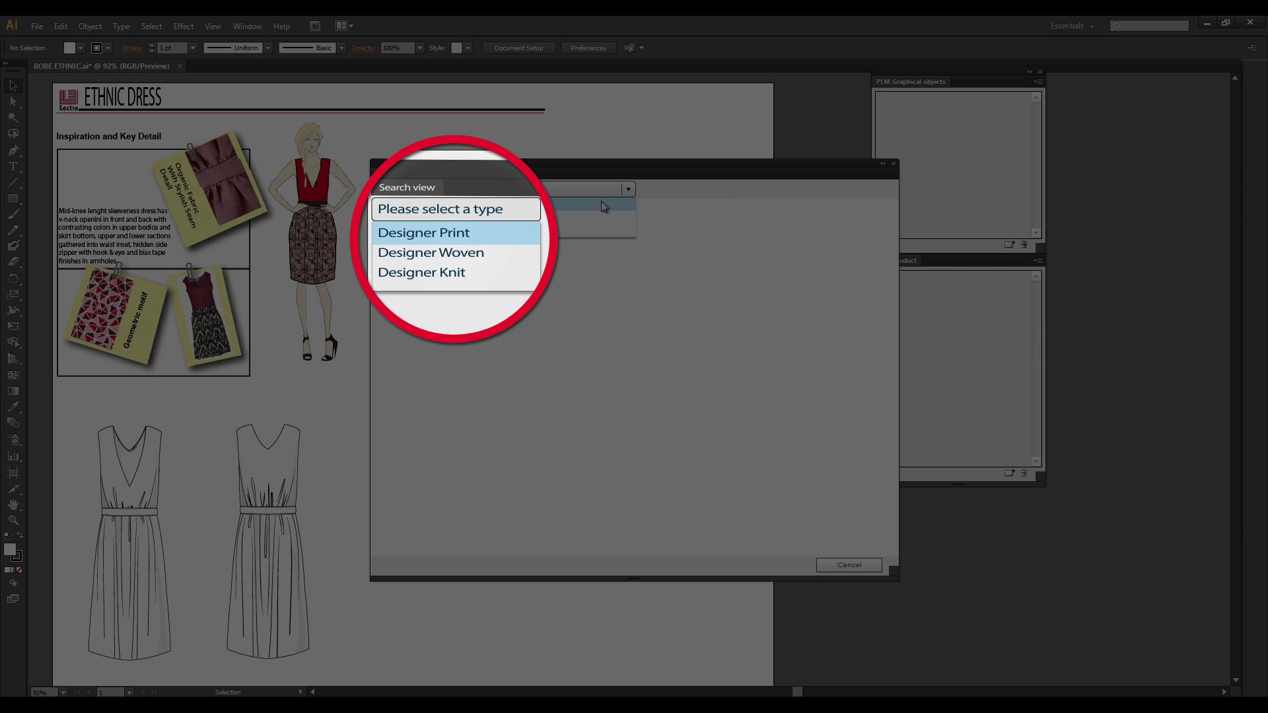
{"action": "left_click", "coordinate": [600, 201]}
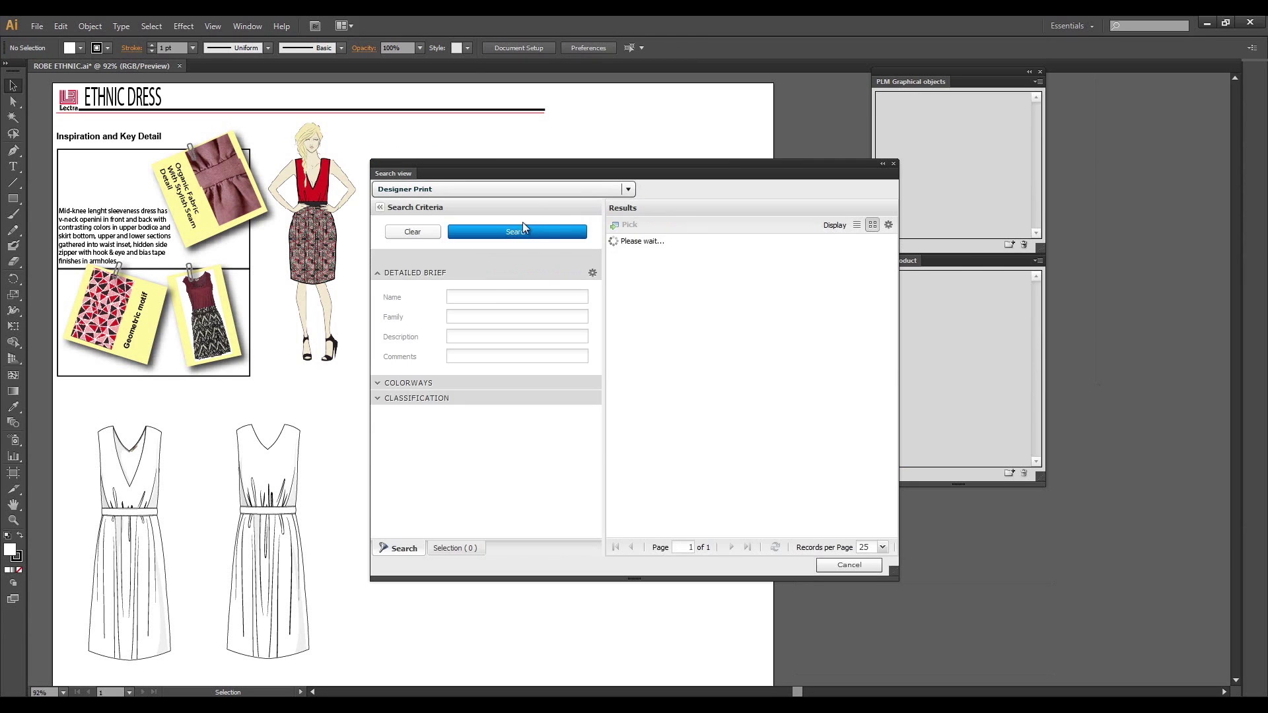
{"action": "left_click", "coordinate": [485, 296]}
{"action": "type", "text": "ZIG"}
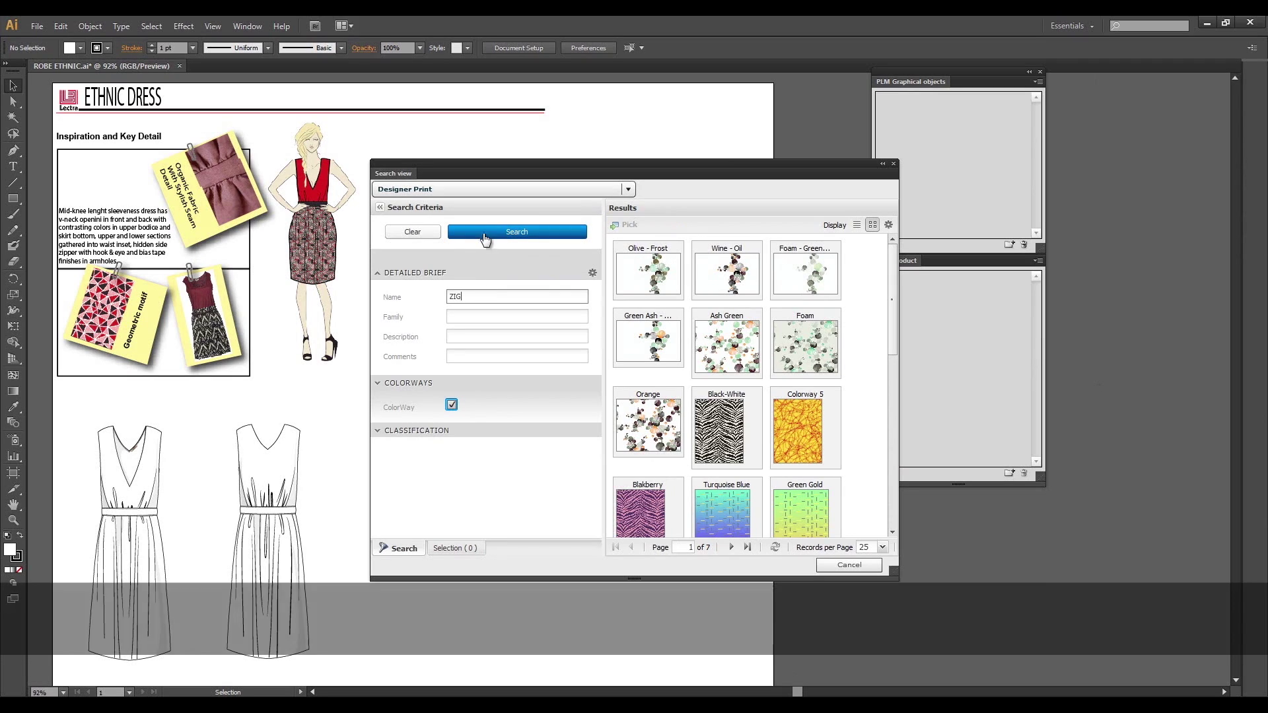
{"action": "left_click", "coordinate": [485, 232]}
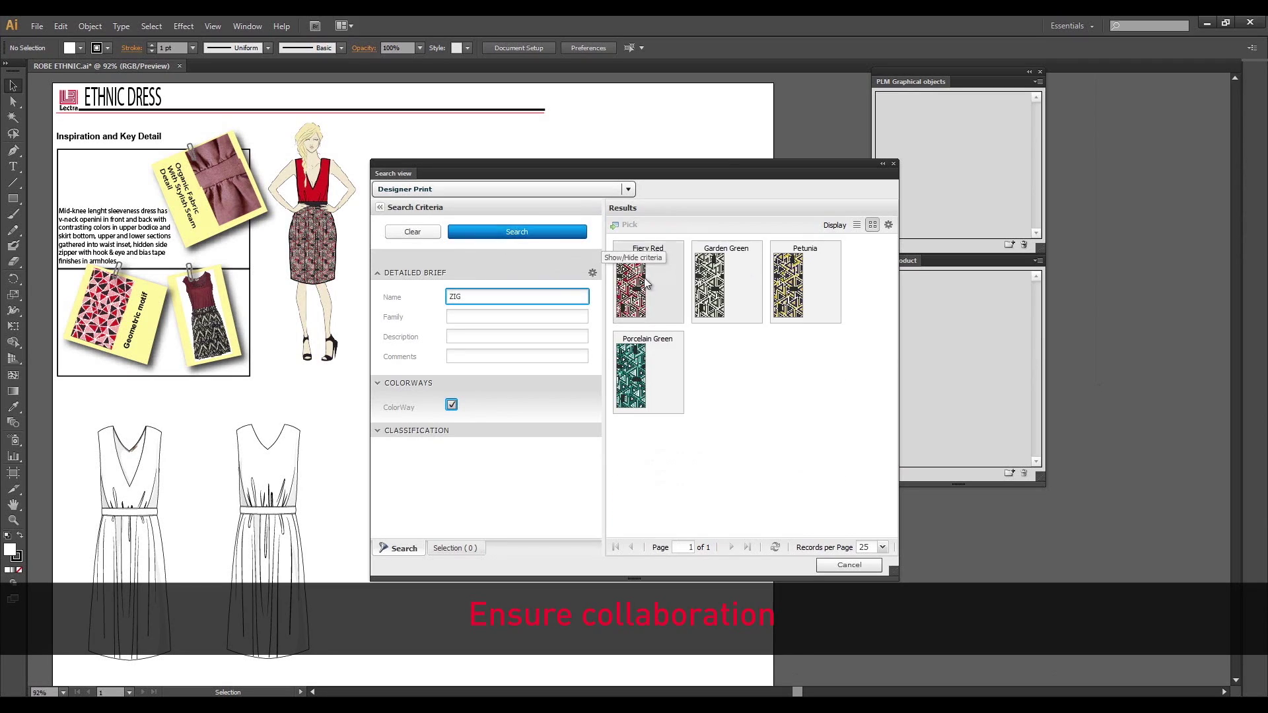
{"action": "left_click", "coordinate": [648, 276]}
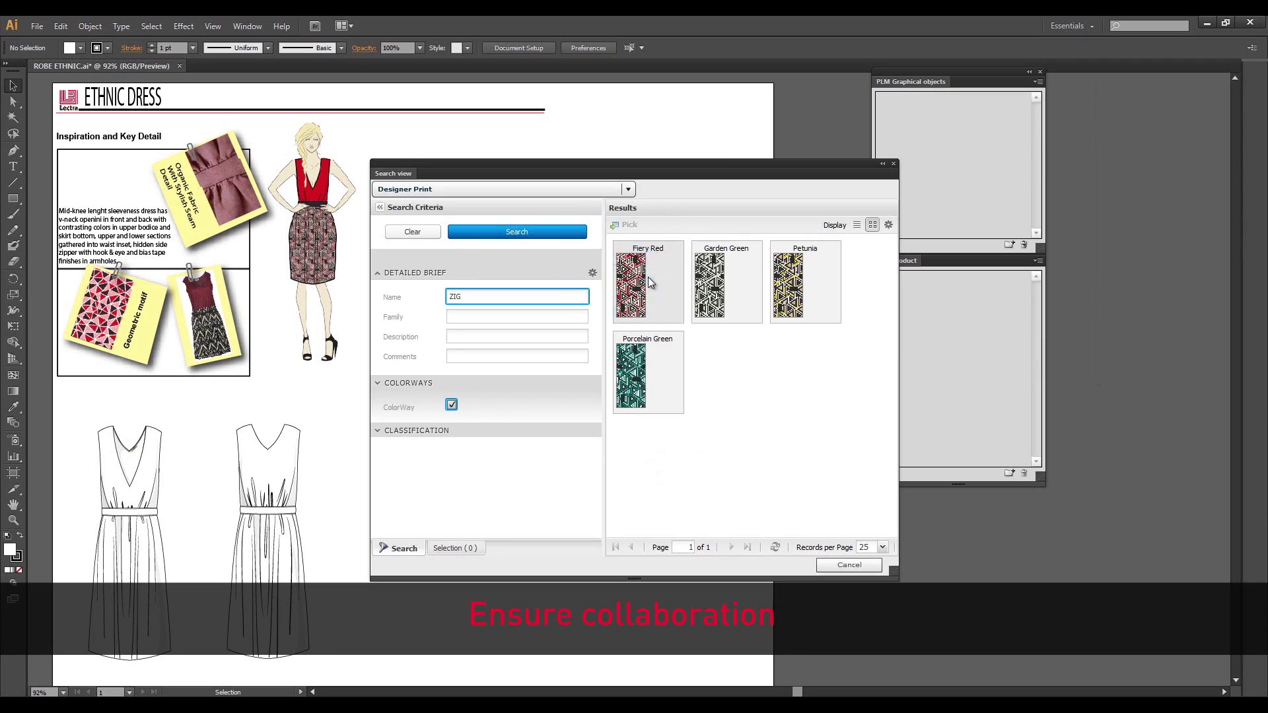
{"action": "left_click", "coordinate": [652, 350], "text": "shift"}
{"action": "left_click", "coordinate": [629, 224]}
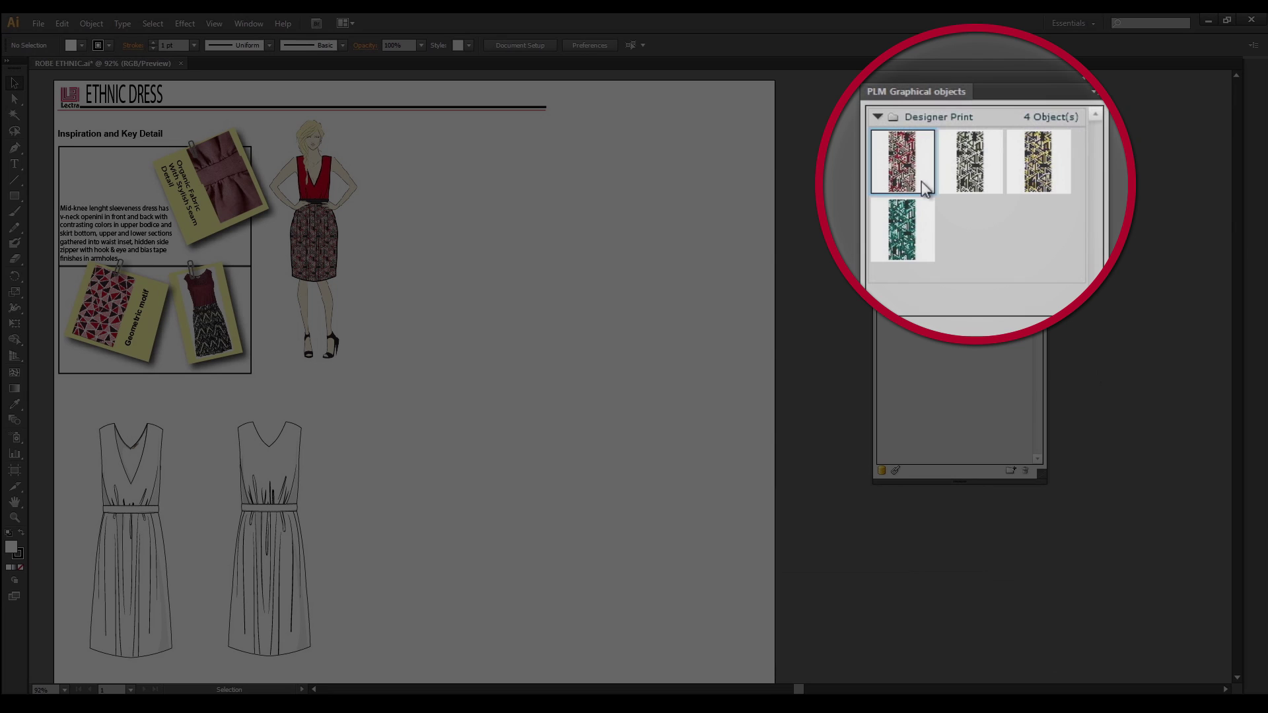
Place the Fiery Red print on the board and add a Style/Brief compartment.
{"action": "mouse_move", "coordinate": [916, 141]}
{"action": "left_mouse_down"}
{"action": "mouse_move", "coordinate": [784, 159]}
{"action": "mouse_move", "coordinate": [727, 376]}
{"action": "left_mouse_up"}
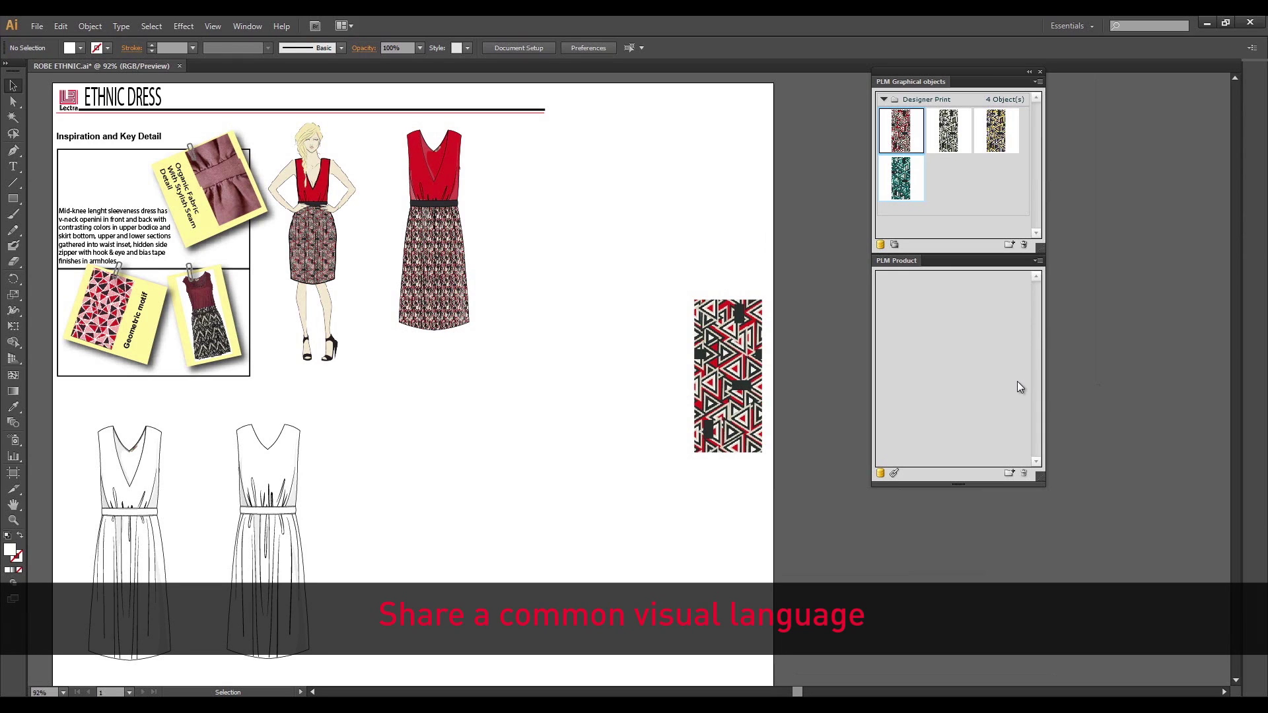
{"action": "left_click", "coordinate": [1010, 474]}
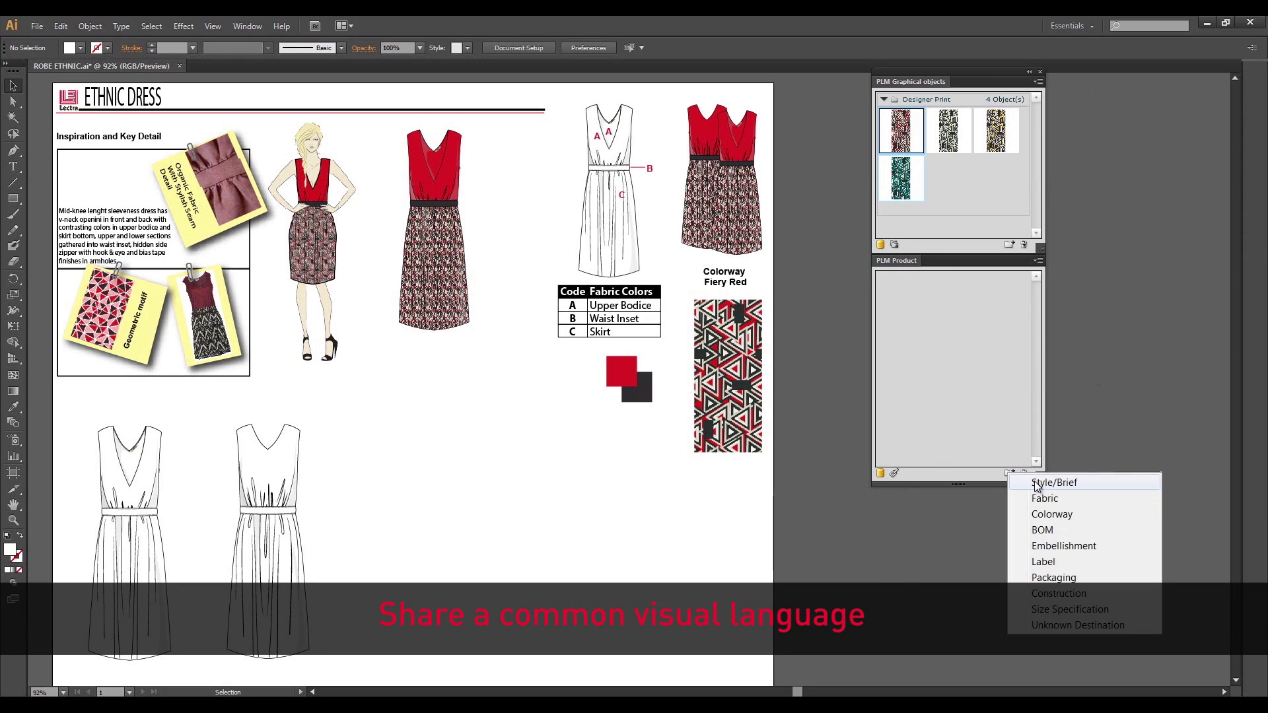
{"action": "left_click", "coordinate": [1036, 482]}
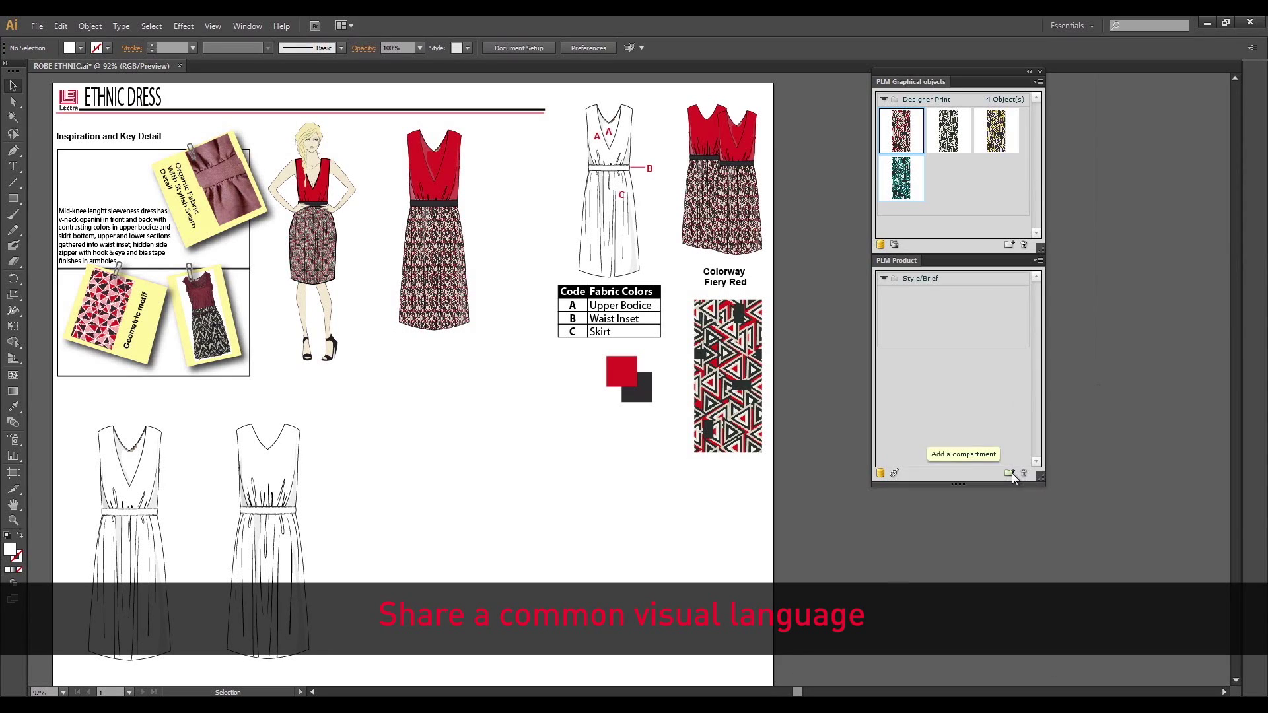
Add Fabrics and Colorway compartments to the product and enlarge the product panel.
{"action": "left_click", "coordinate": [1011, 473]}
{"action": "left_click", "coordinate": [1045, 499]}
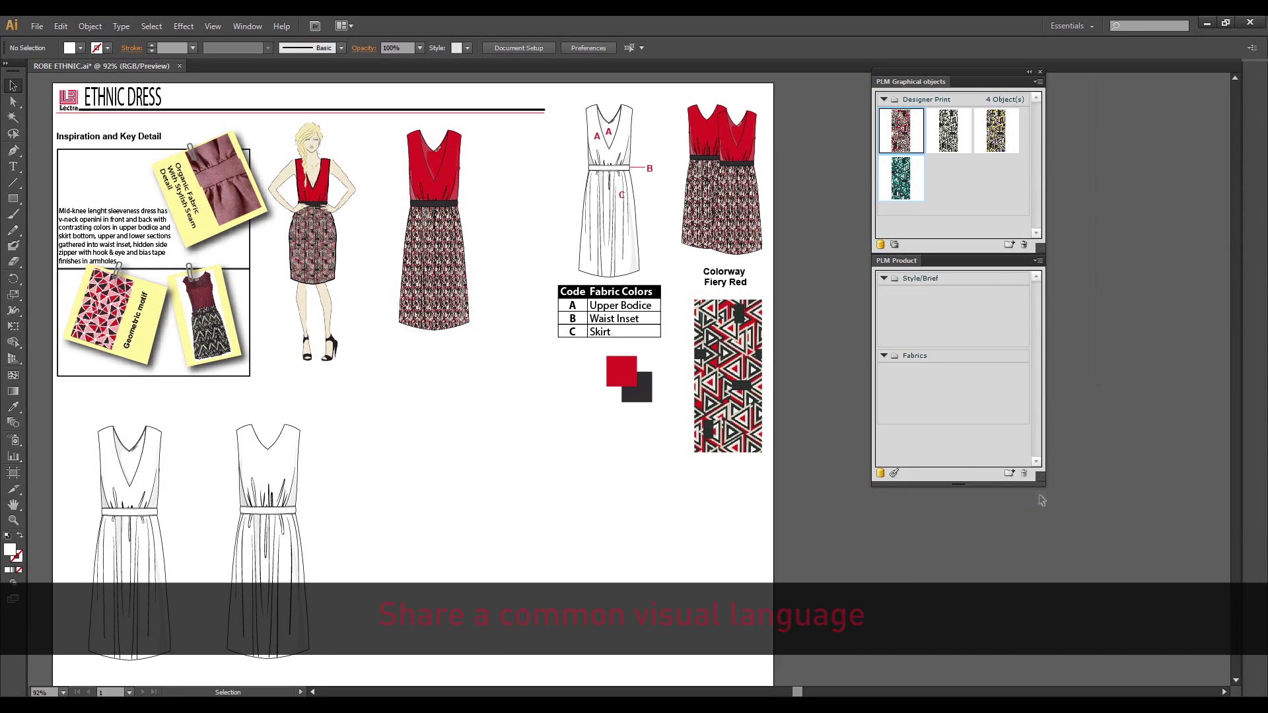
{"action": "left_click", "coordinate": [1009, 473]}
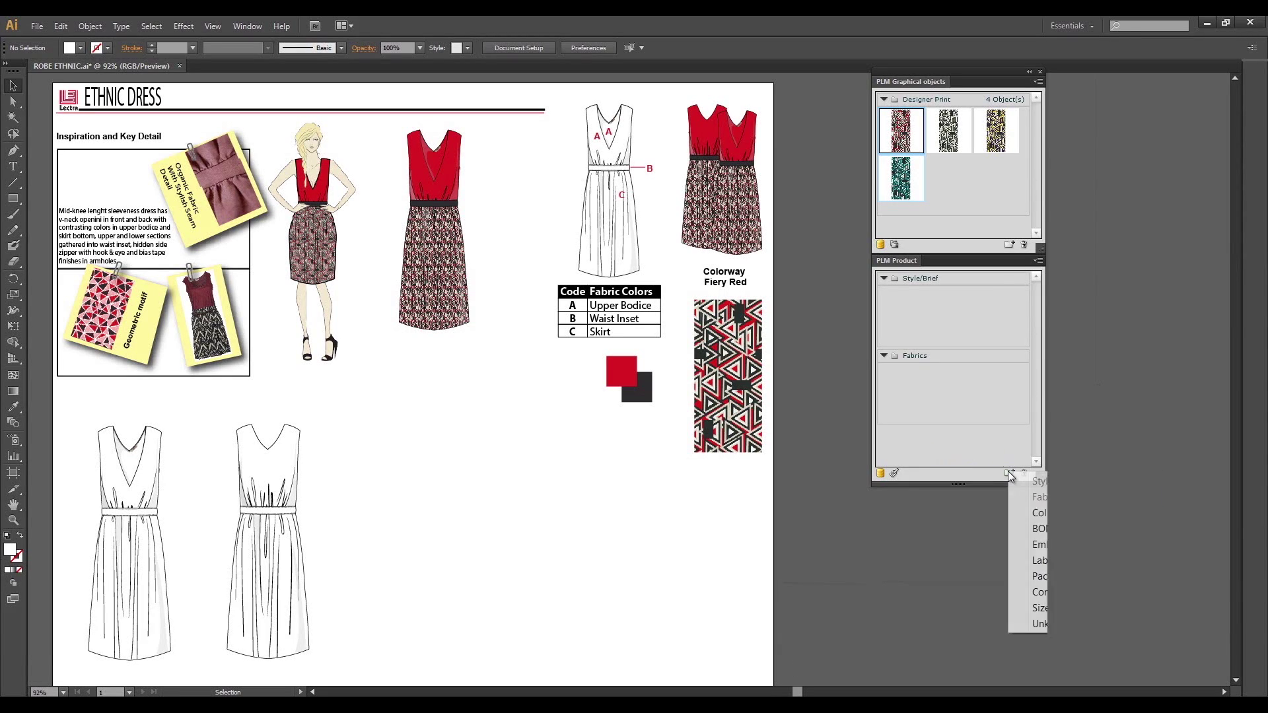
{"action": "left_click", "coordinate": [1043, 513]}
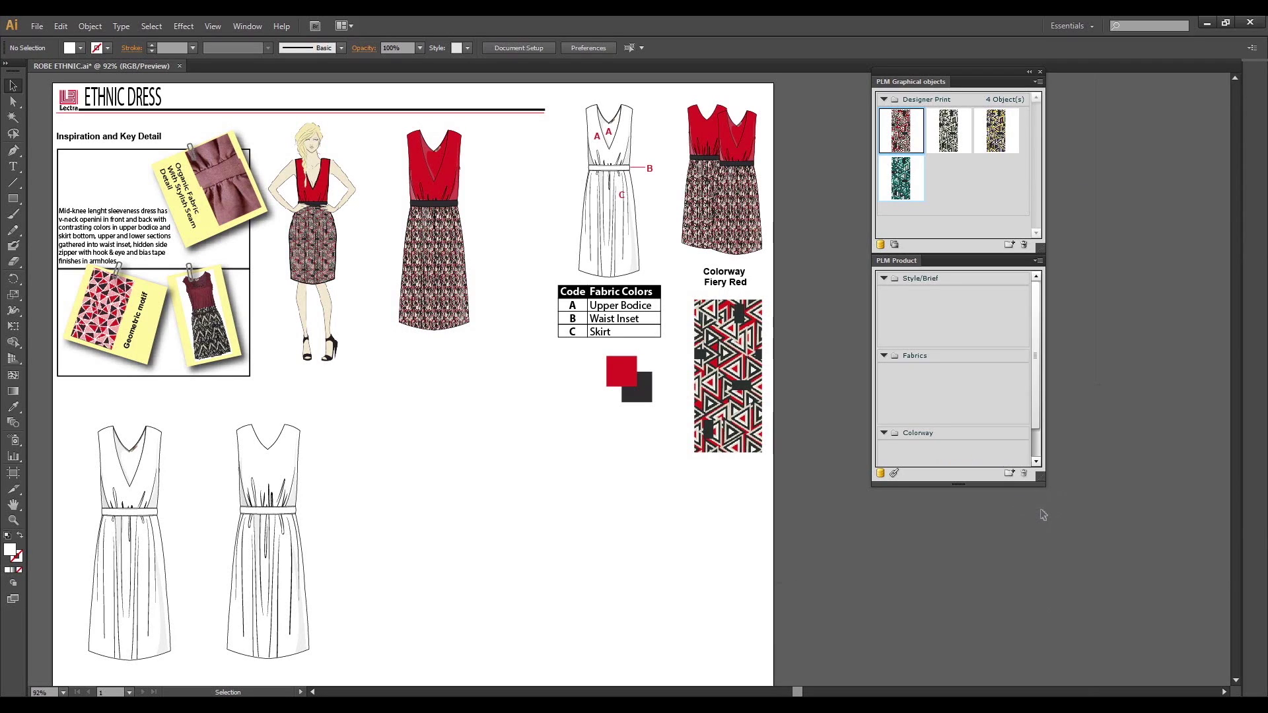
{"action": "left_click_drag", "start_coordinate": [1042, 483], "coordinate": [1080, 618]}
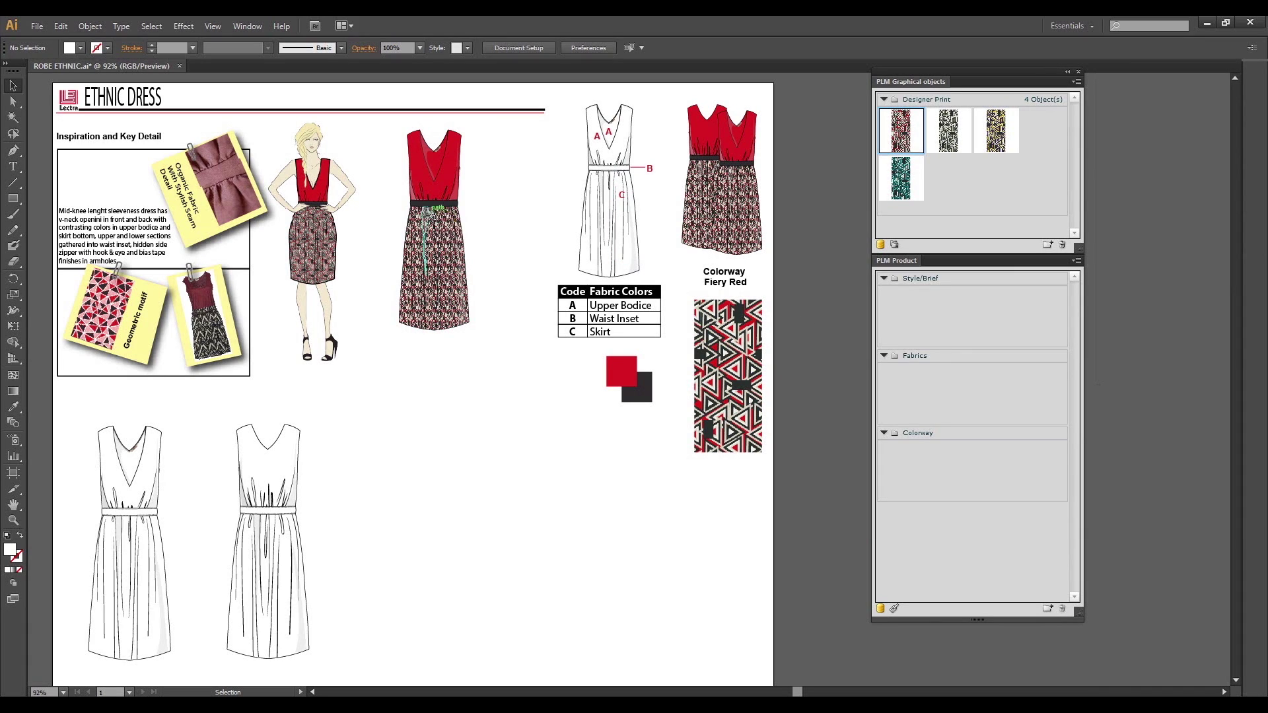
File the red dress and dress flat into Style/Brief and the Fiery Red swatch into Fabrics.
{"action": "left_click_drag", "start_coordinate": [436, 223], "coordinate": [891, 312]}
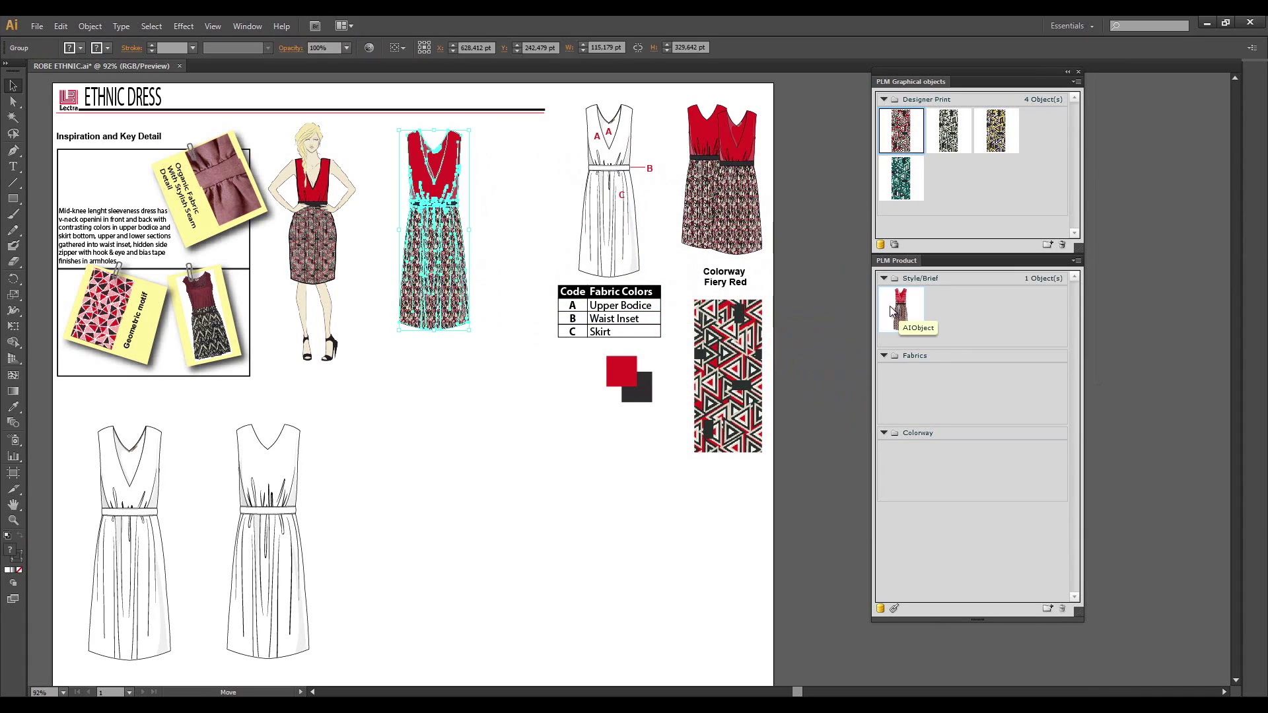
{"action": "left_click_drag", "start_coordinate": [130, 493], "coordinate": [962, 303]}
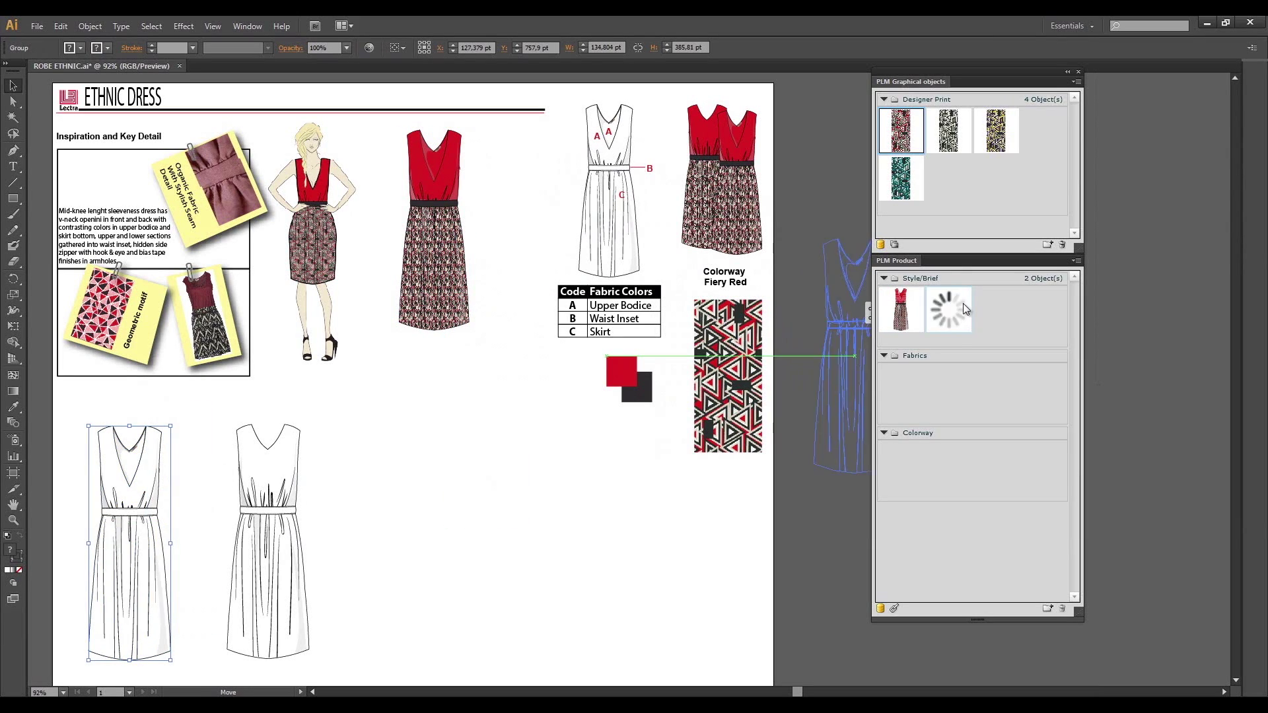
{"action": "left_click_drag", "start_coordinate": [728, 376], "coordinate": [914, 392]}
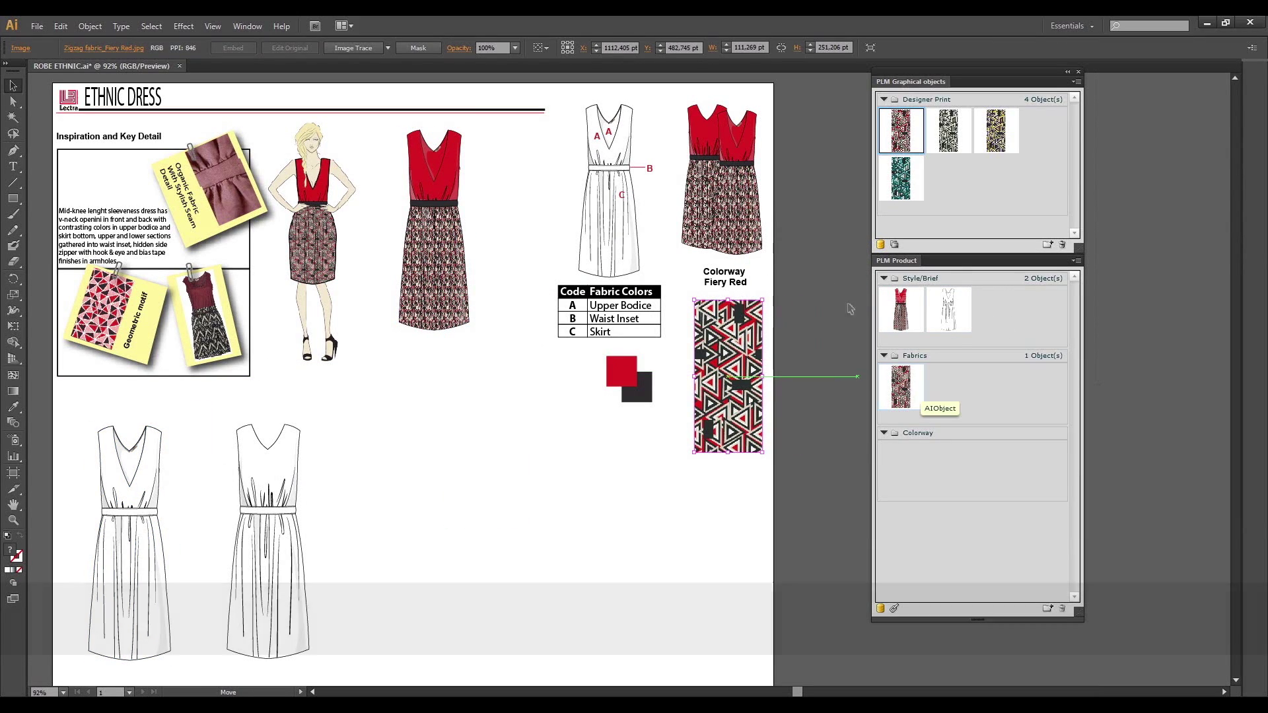
File the colorway dresses and the labelled flat with its Fabric Colors table into Colorway.
{"action": "left_click_drag", "start_coordinate": [721, 178], "coordinate": [901, 462]}
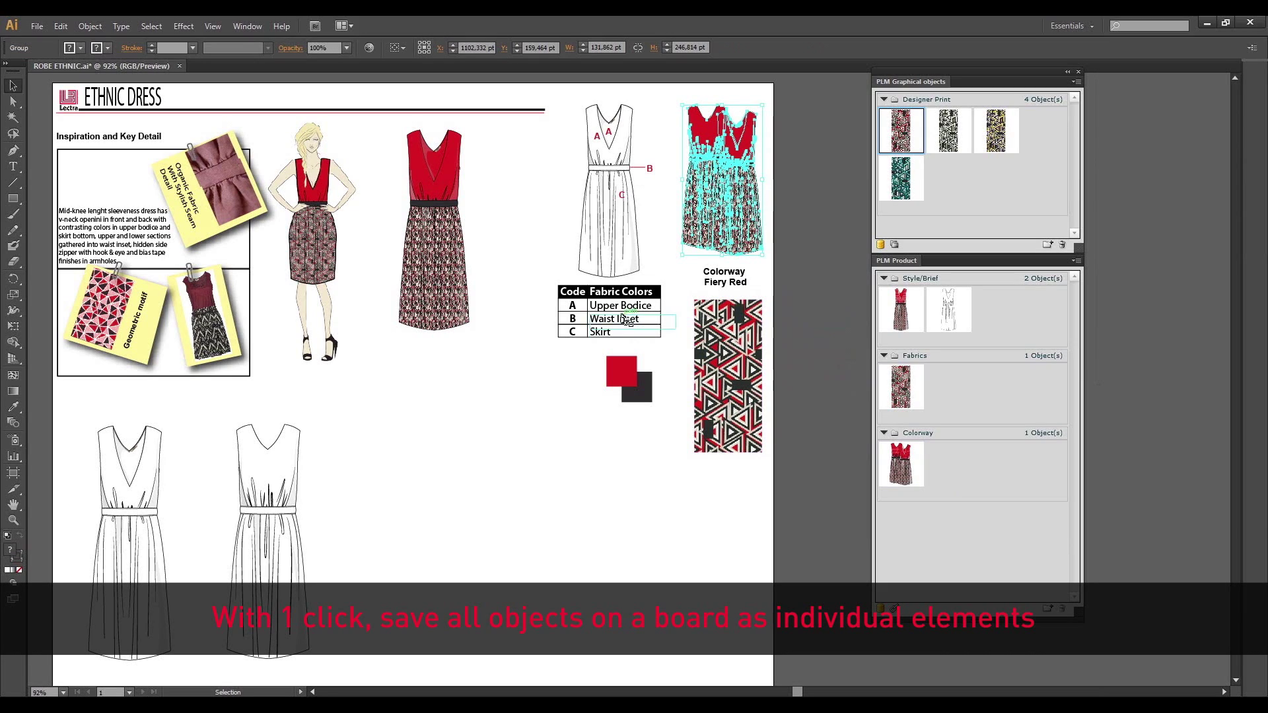
{"action": "left_click", "coordinate": [614, 317]}
{"action": "left_click", "coordinate": [607, 222], "text": "shift"}
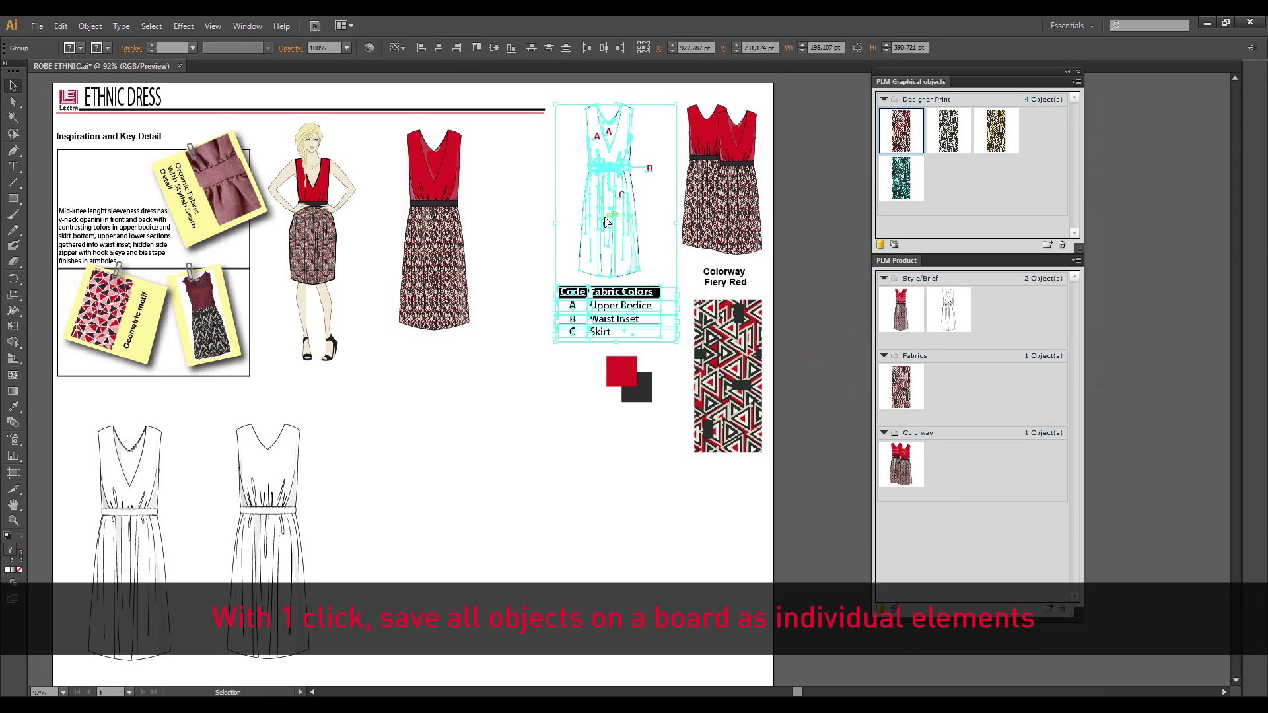
{"action": "left_click_drag", "start_coordinate": [608, 223], "coordinate": [956, 460]}
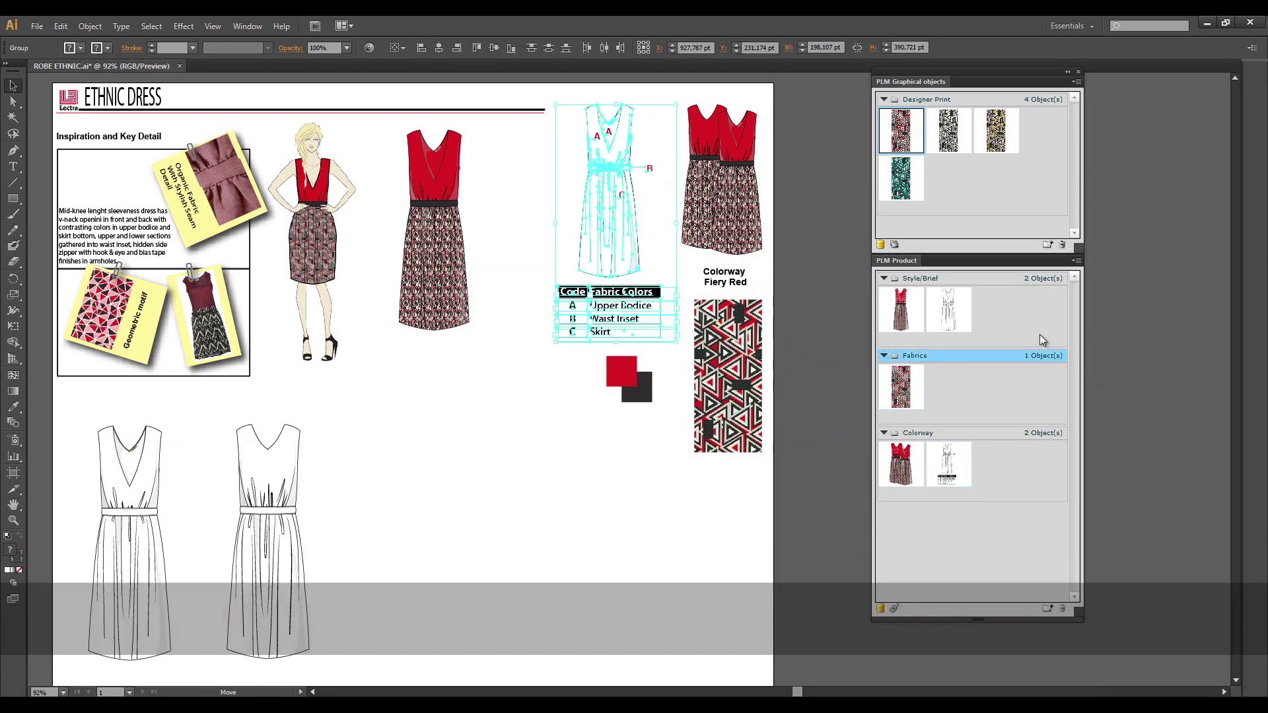
Show product items as large thumbnails and start creating a linked ROBE ETHNIC product in Styles.
{"action": "left_click", "coordinate": [1075, 261]}
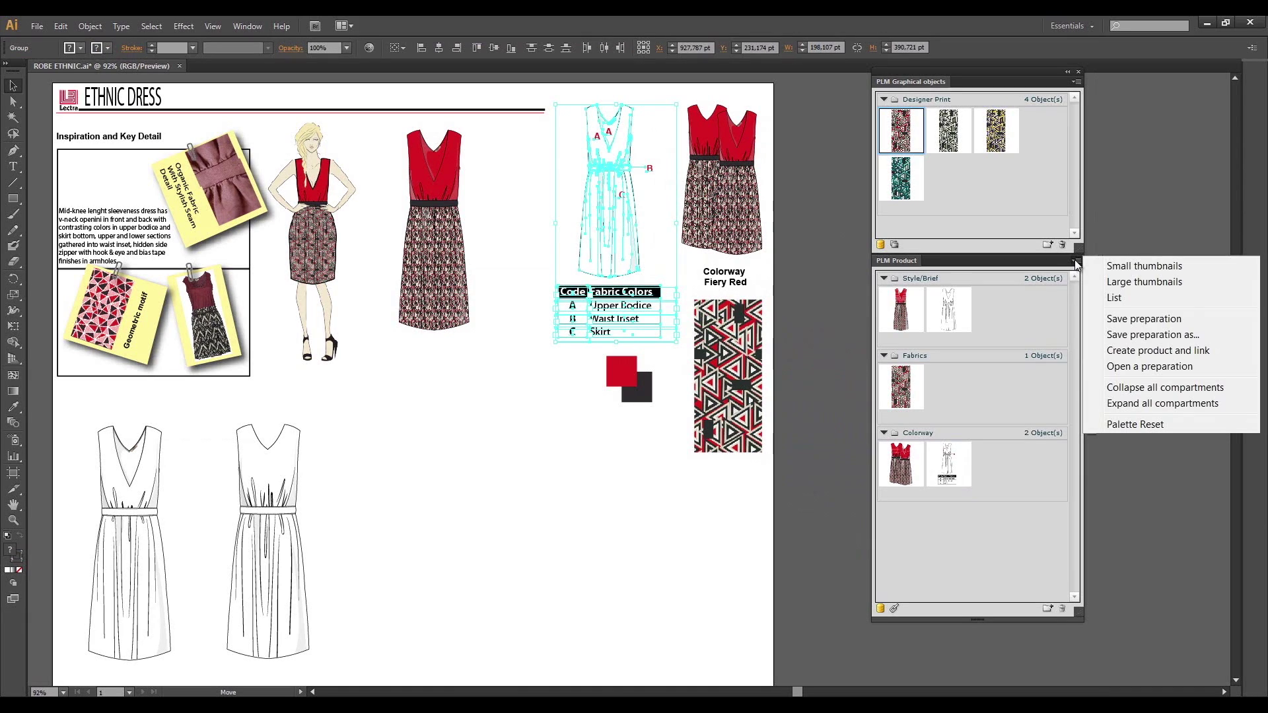
{"action": "left_click", "coordinate": [1103, 279]}
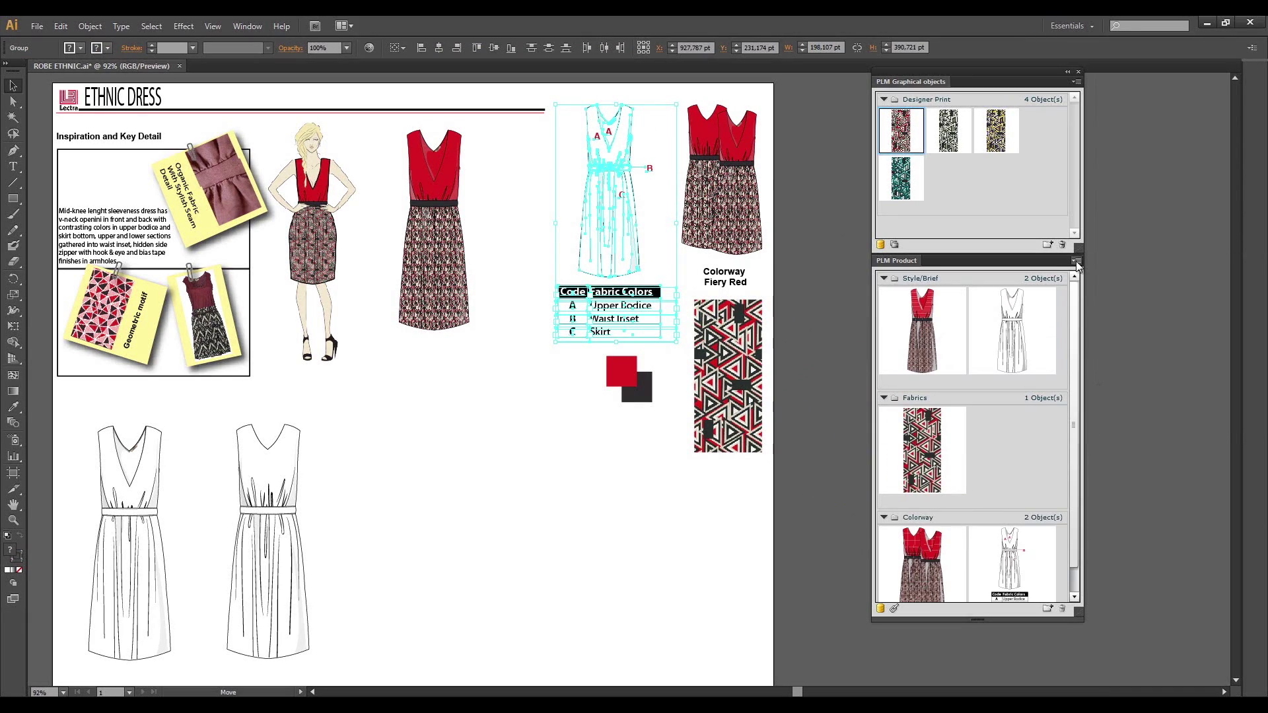
{"action": "left_click", "coordinate": [1076, 260]}
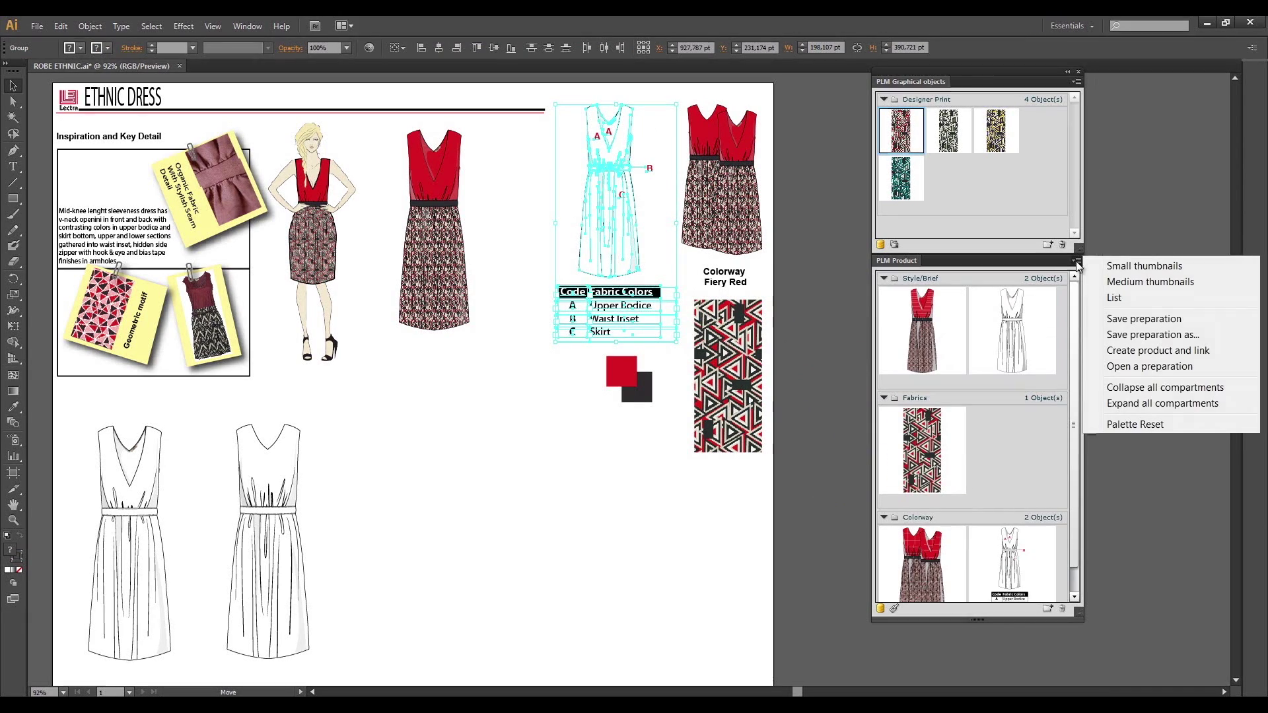
{"action": "left_click", "coordinate": [1122, 351]}
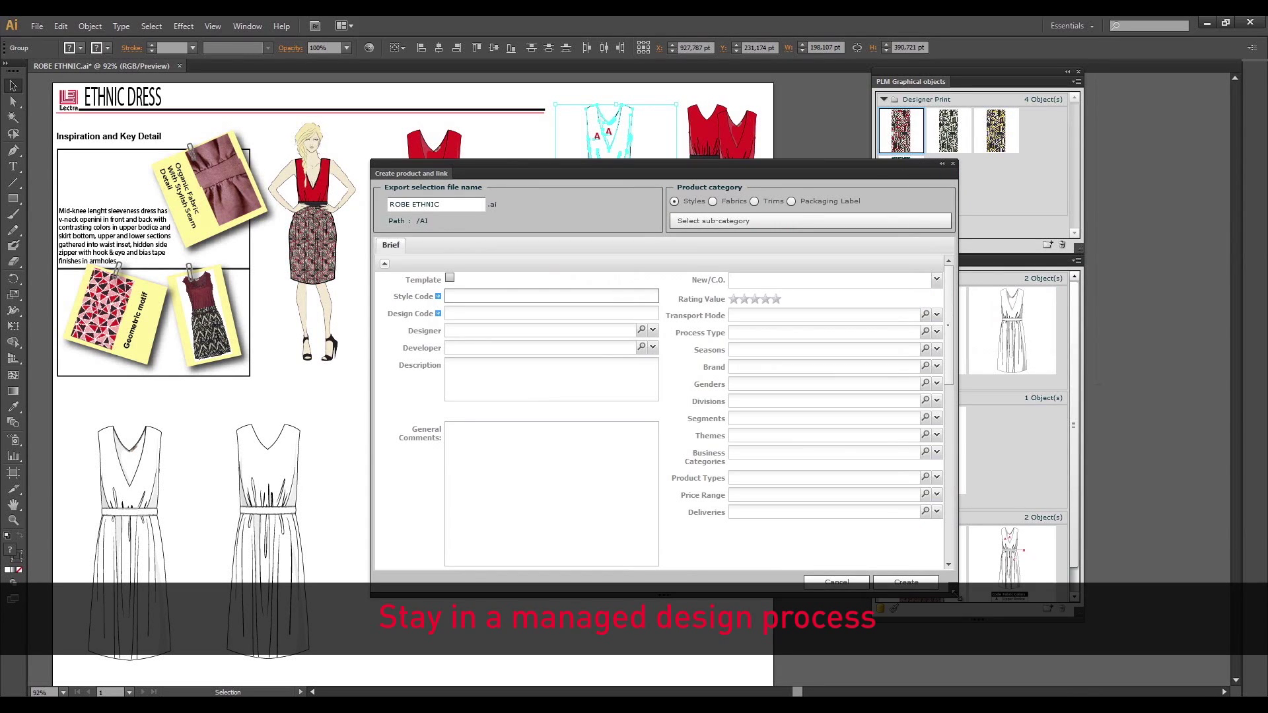
{"action": "left_click_drag", "start_coordinate": [948, 369], "coordinate": [938, 559]}
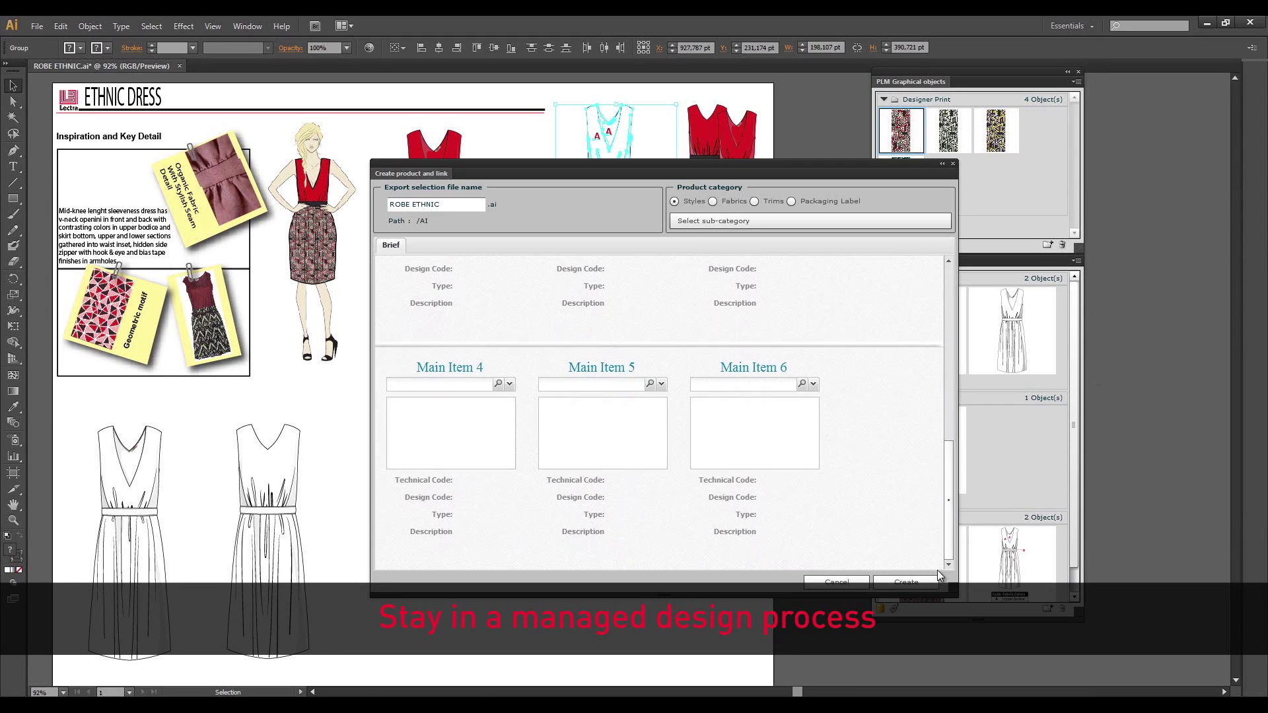
Cancel product creation and save the preparation as ROBE ETHNIC.
{"action": "left_click", "coordinate": [833, 585]}
{"action": "left_click", "coordinate": [1076, 260]}
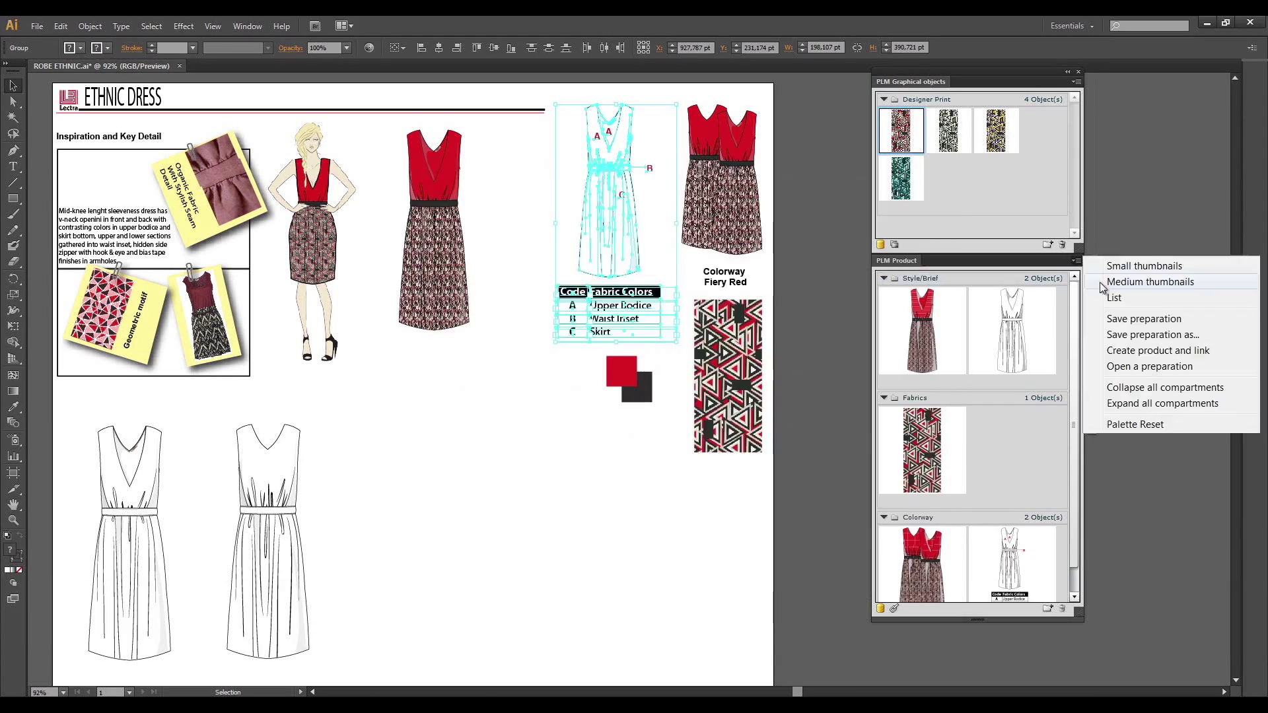
{"action": "left_click", "coordinate": [1119, 316]}
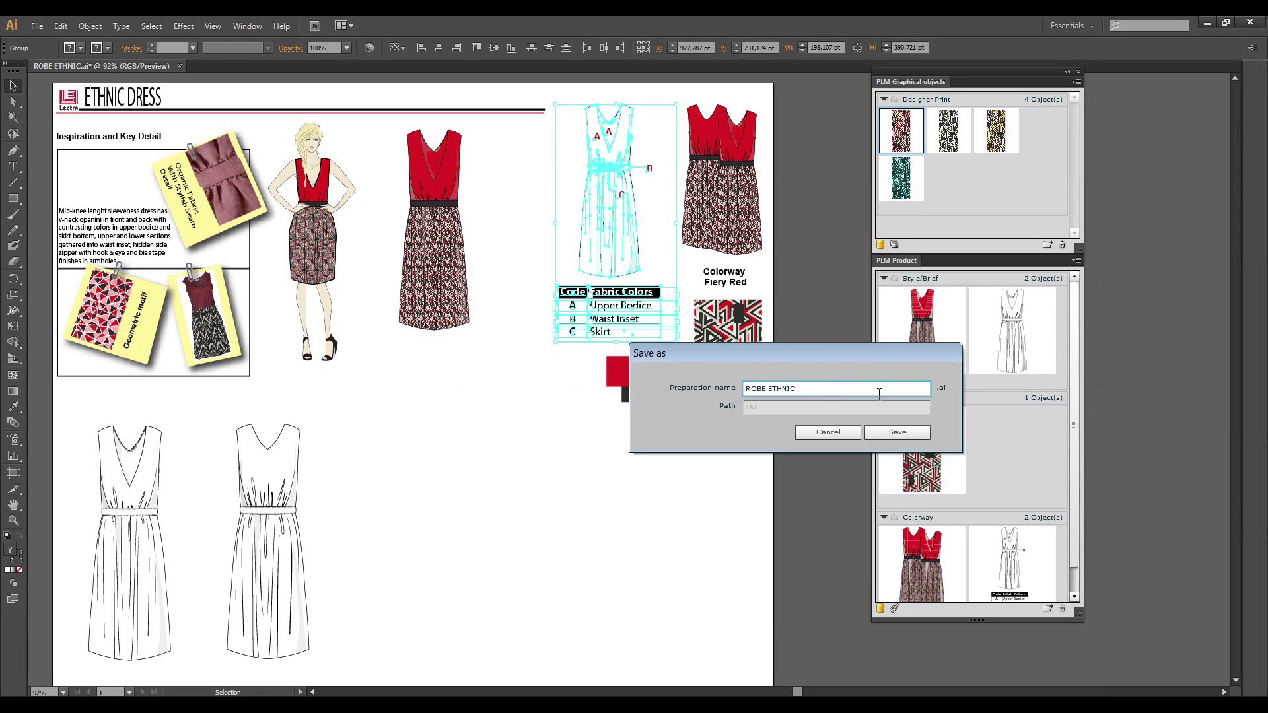
{"action": "left_click", "coordinate": [890, 435]}
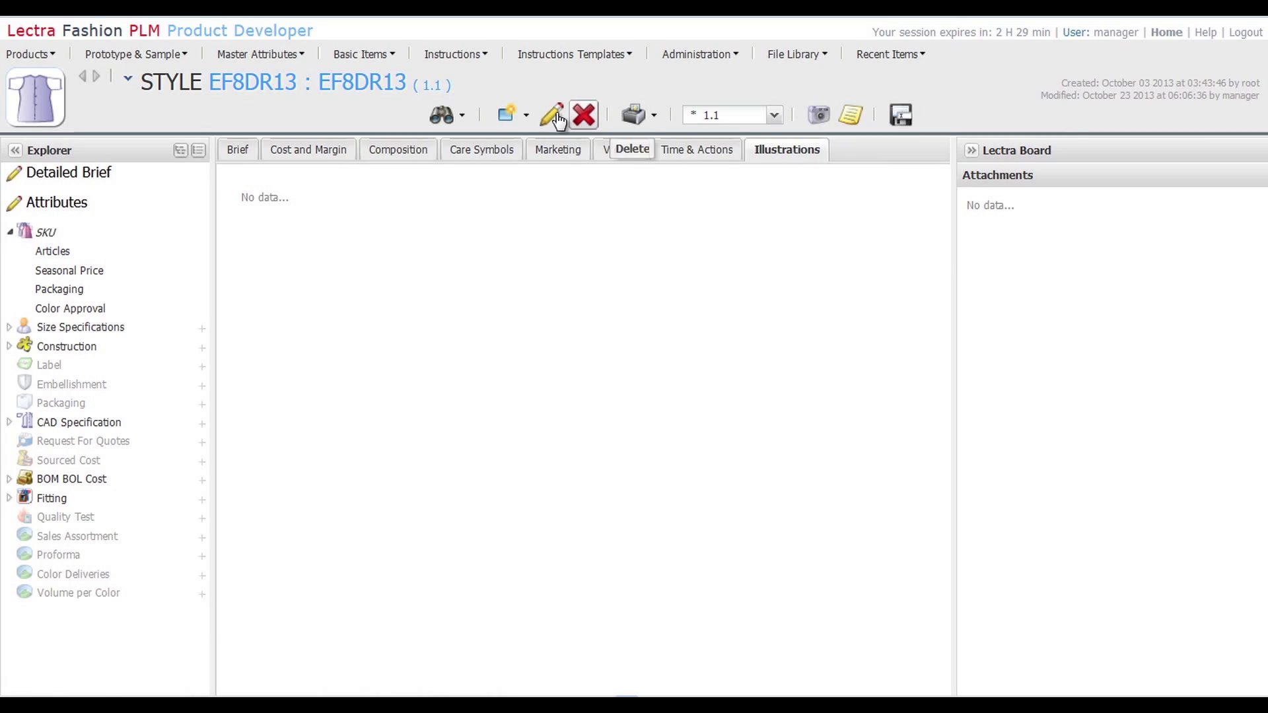
Link the ROBE ETHNIC OK.ai and Ethnic Fusion-Labelling.ai Illustrator documents to EF8DR13's Illustrations.
{"action": "left_click", "coordinate": [551, 113]}
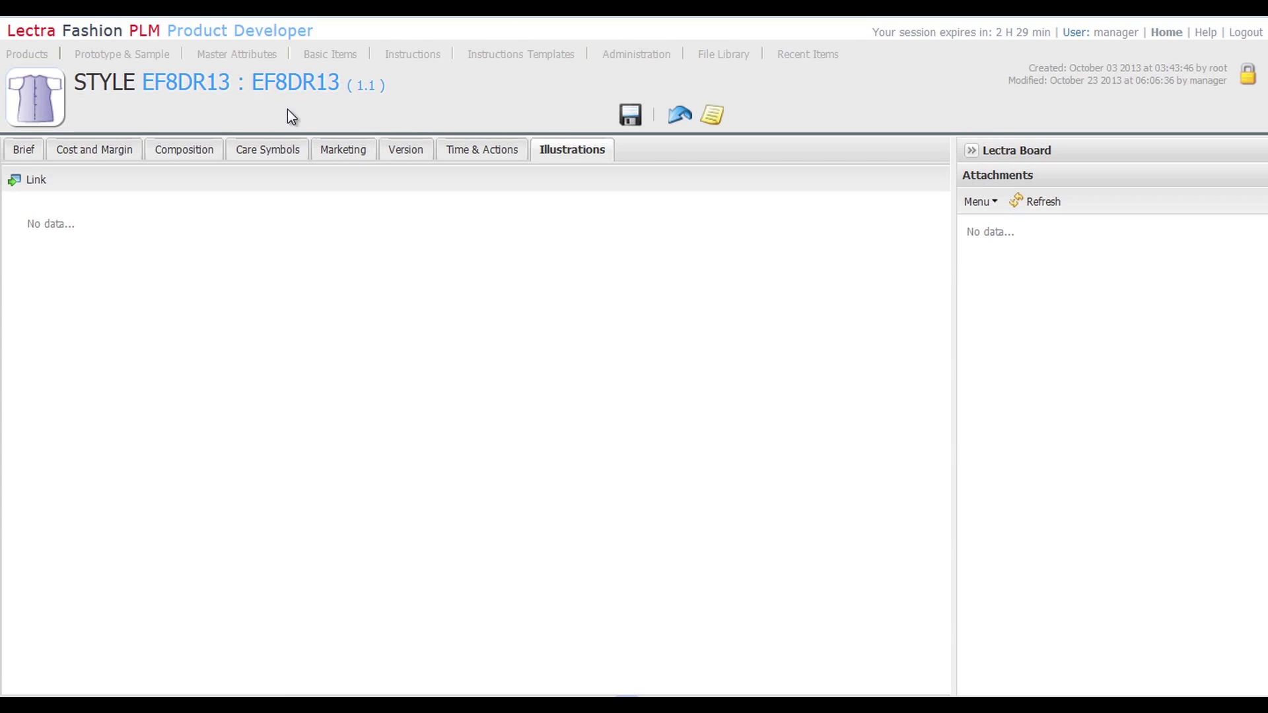
{"action": "left_click", "coordinate": [41, 183]}
{"action": "left_click", "coordinate": [463, 161]}
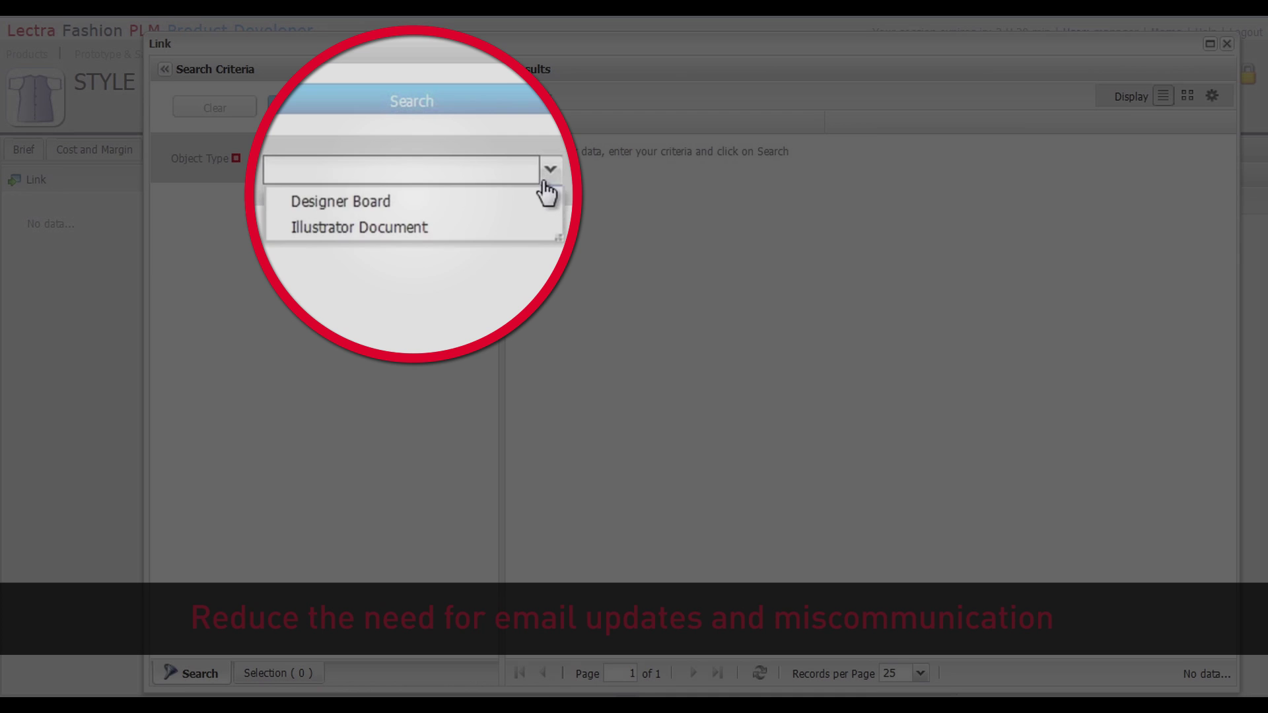
{"action": "left_click", "coordinate": [532, 225]}
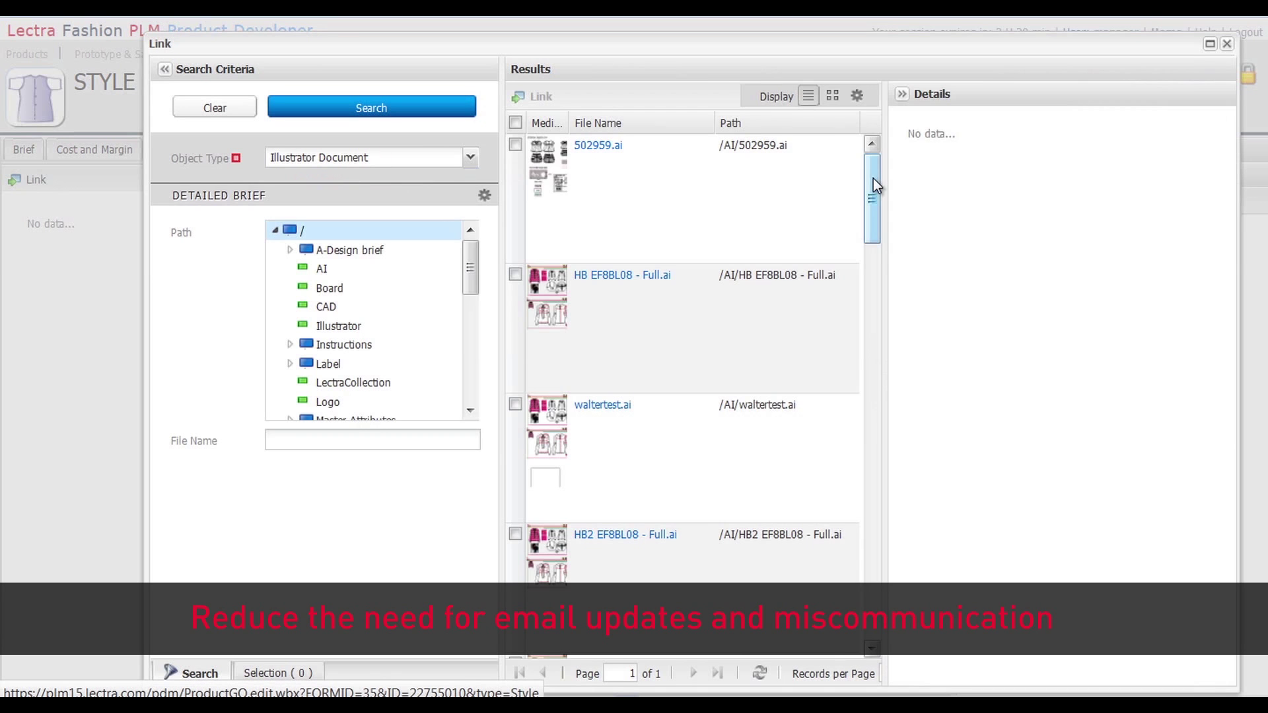
{"action": "left_click_drag", "start_coordinate": [873, 179], "coordinate": [865, 580]}
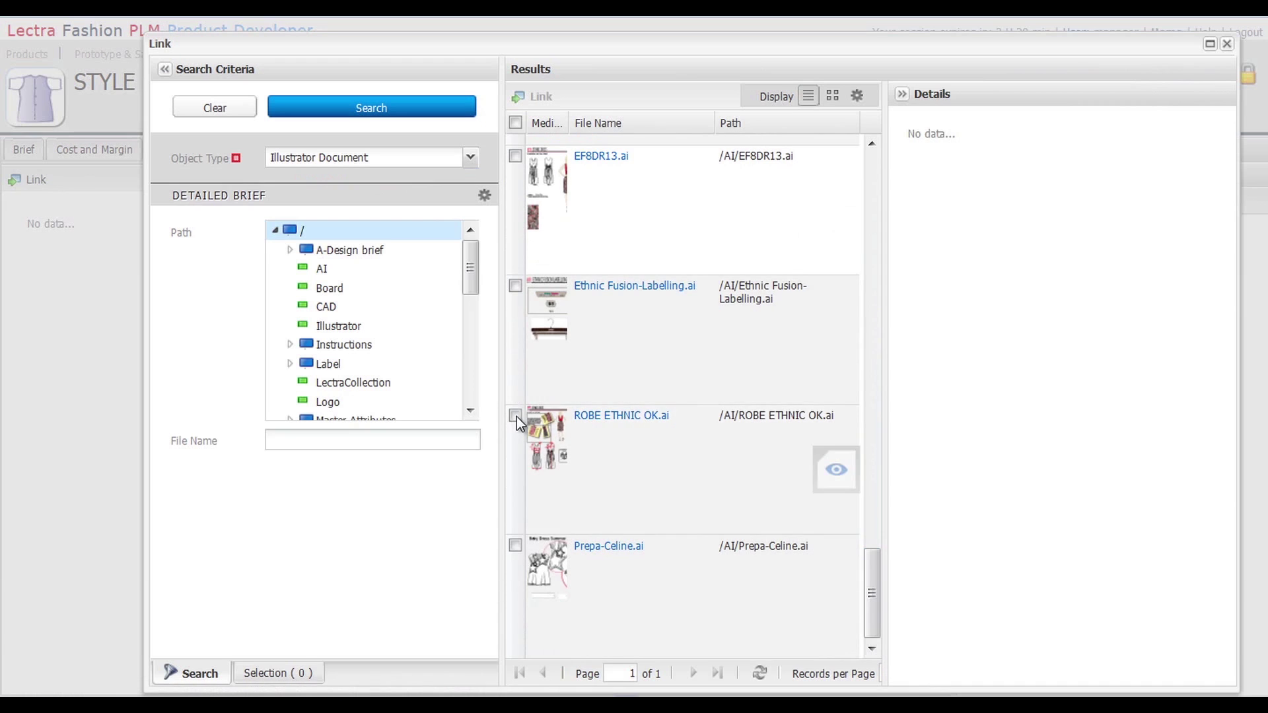
{"action": "left_click", "coordinate": [516, 416]}
{"action": "left_click", "coordinate": [515, 285]}
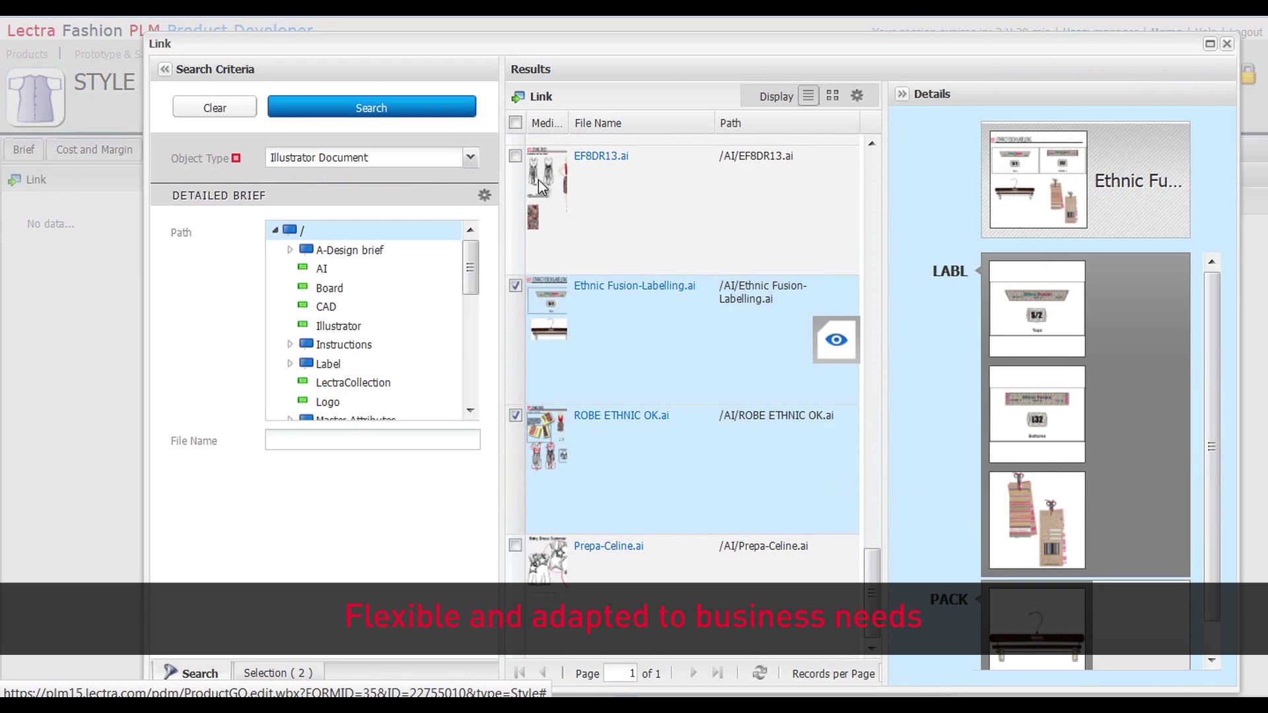
{"action": "left_click", "coordinate": [532, 102]}
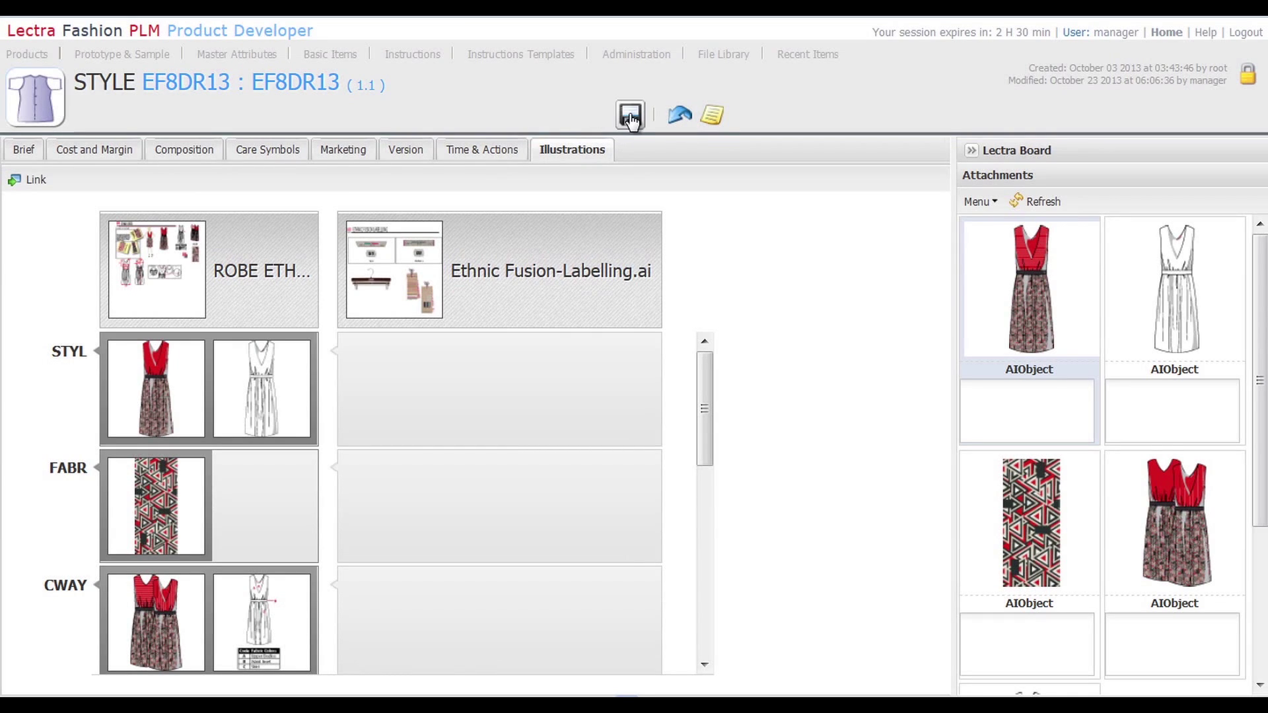
Save the style and open a linked attachment for editing in Illustrator CS6.
{"action": "left_click", "coordinate": [630, 118]}
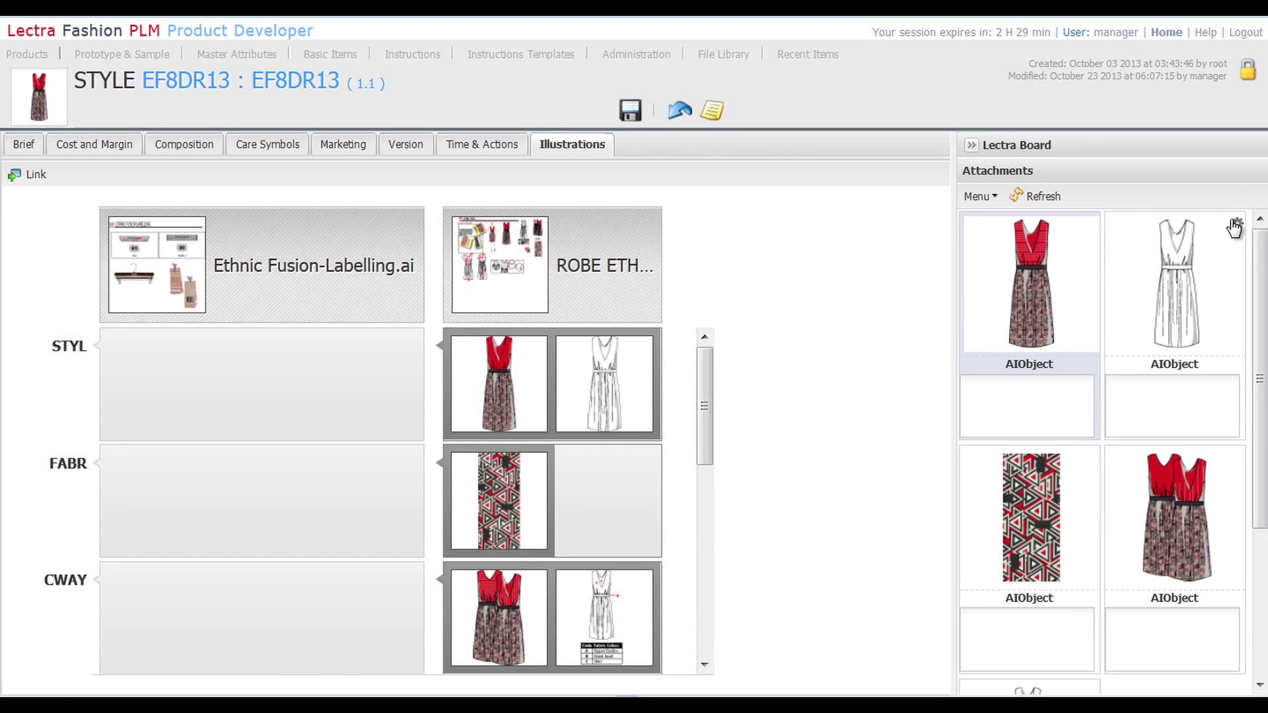
{"action": "left_click", "coordinate": [1233, 225]}
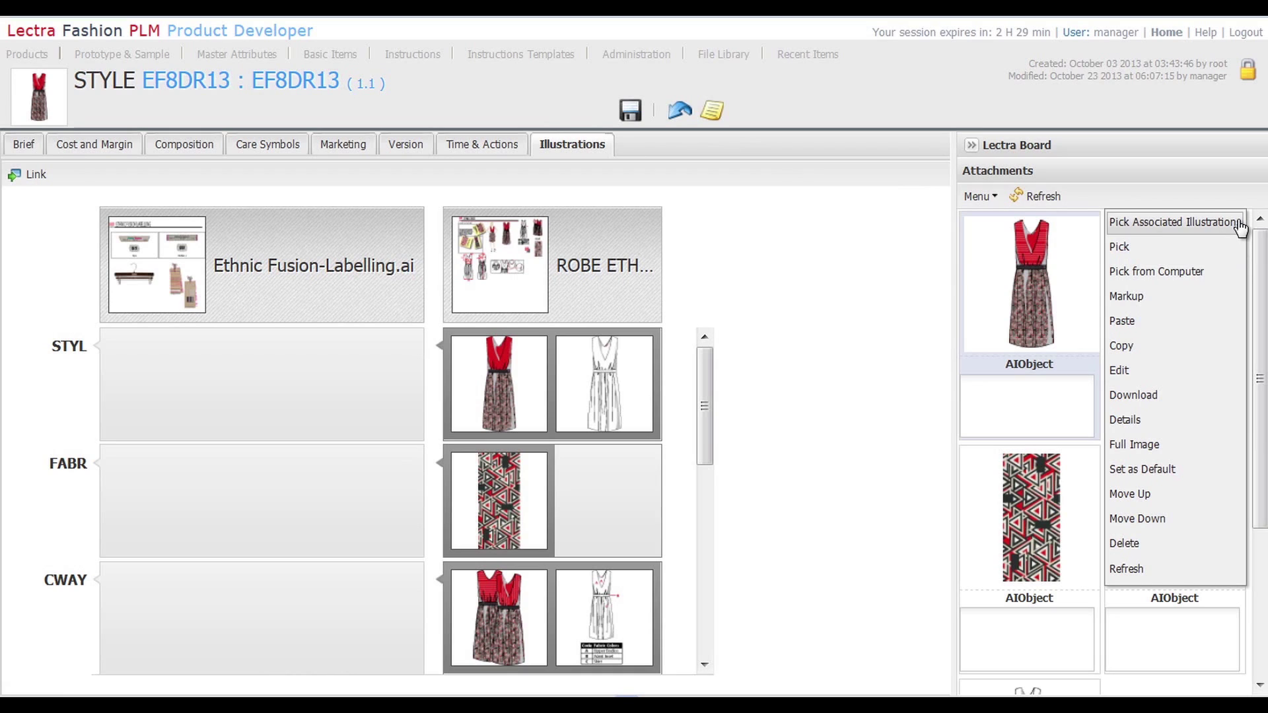
{"action": "left_click", "coordinate": [1143, 377]}
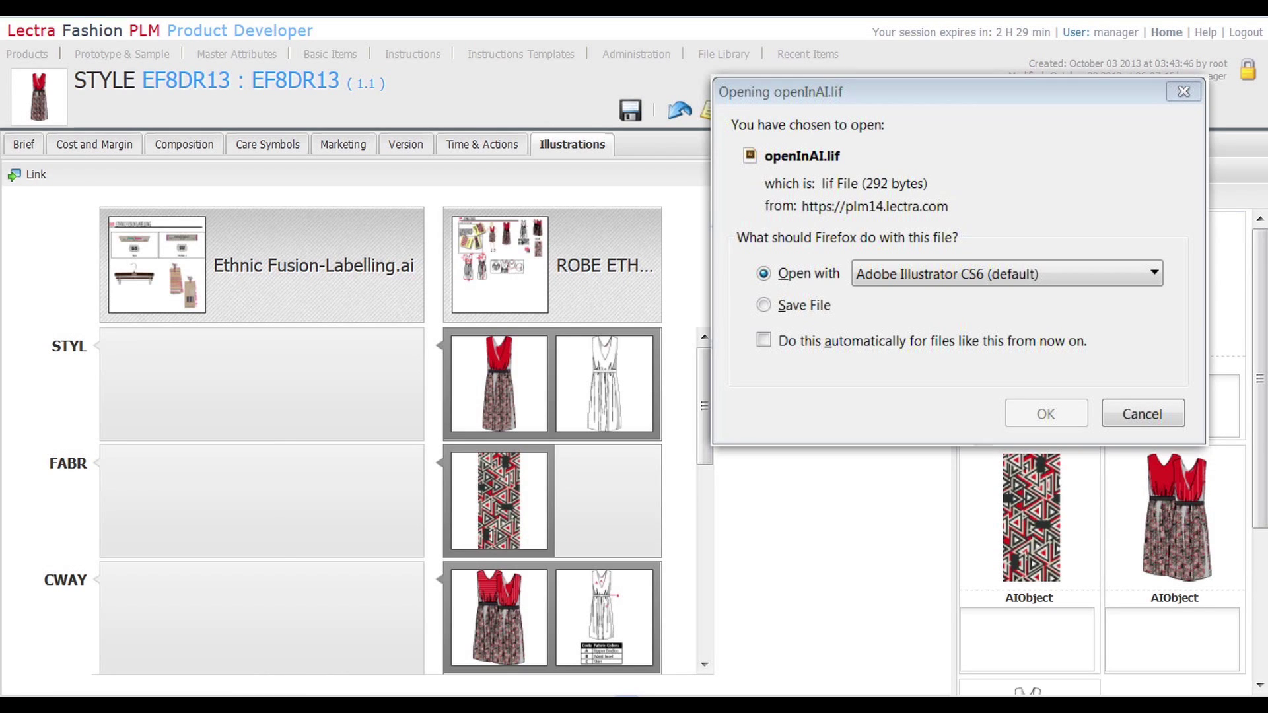
{"action": "left_click", "coordinate": [1045, 413]}
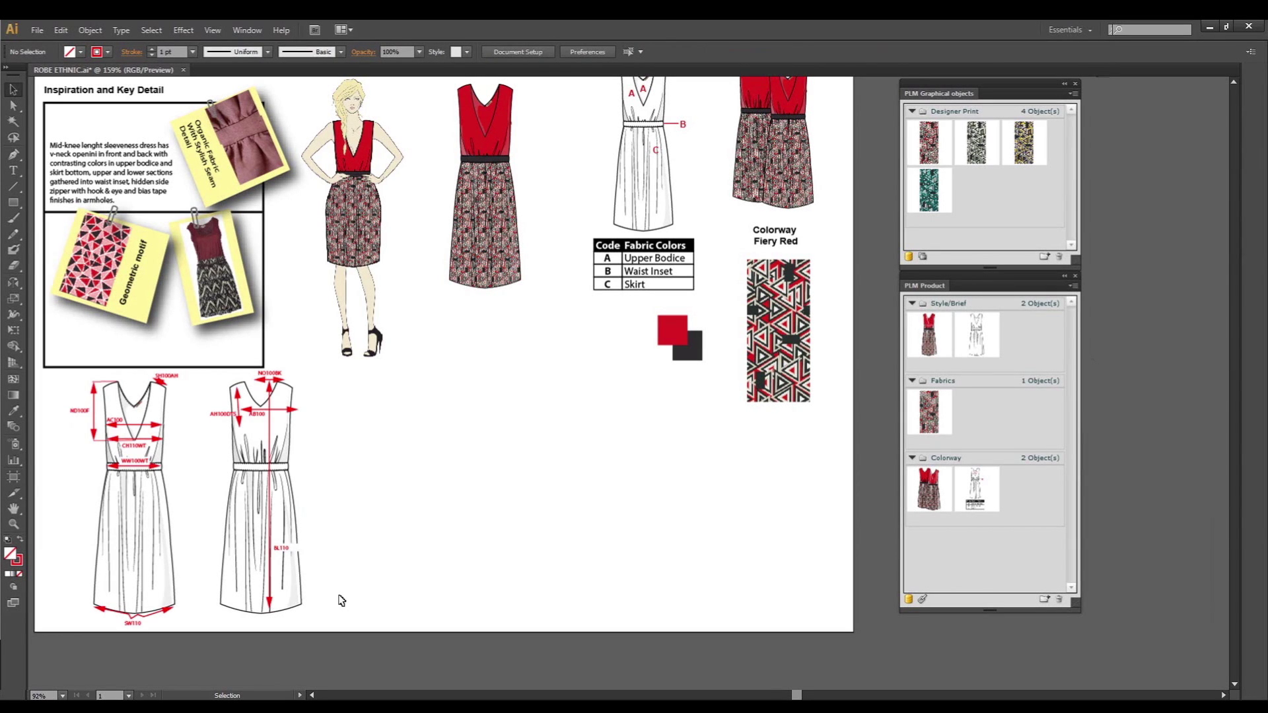
Add Size Specification and Construction compartments to the product.
{"action": "left_click", "coordinate": [1043, 598]}
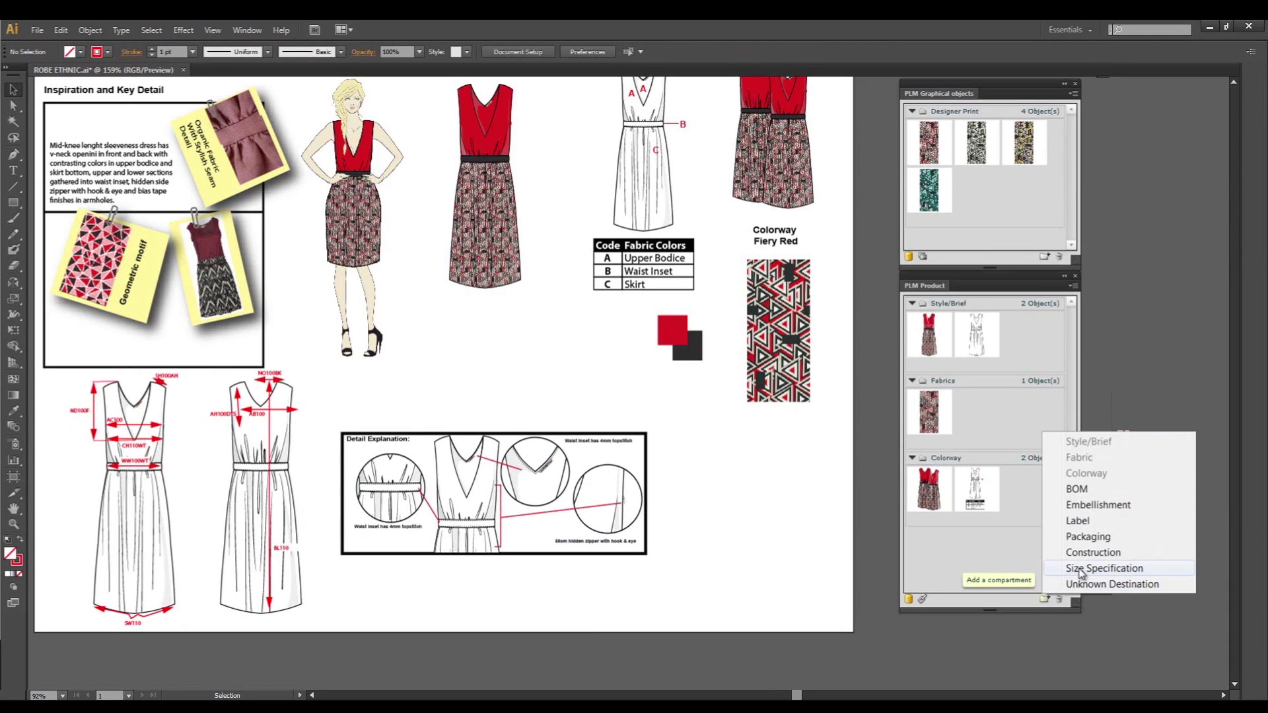
{"action": "left_click", "coordinate": [1080, 569]}
{"action": "left_click", "coordinate": [1047, 599]}
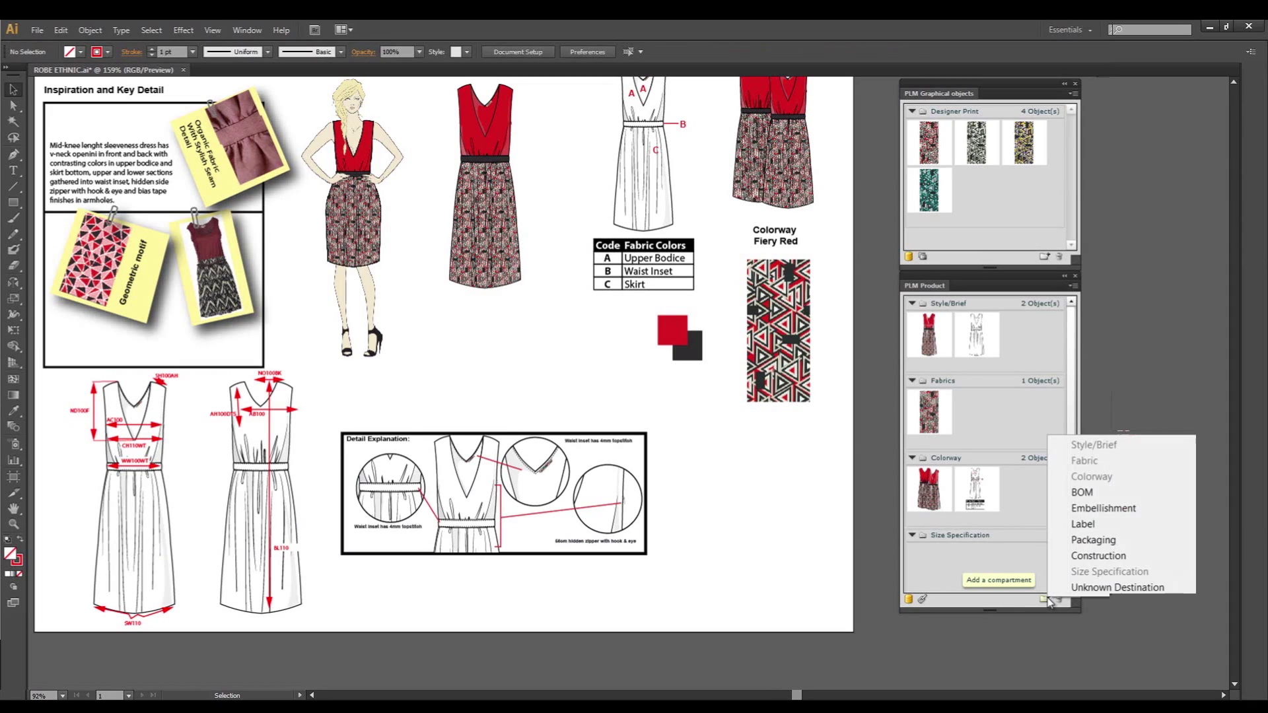
{"action": "left_click", "coordinate": [1089, 555]}
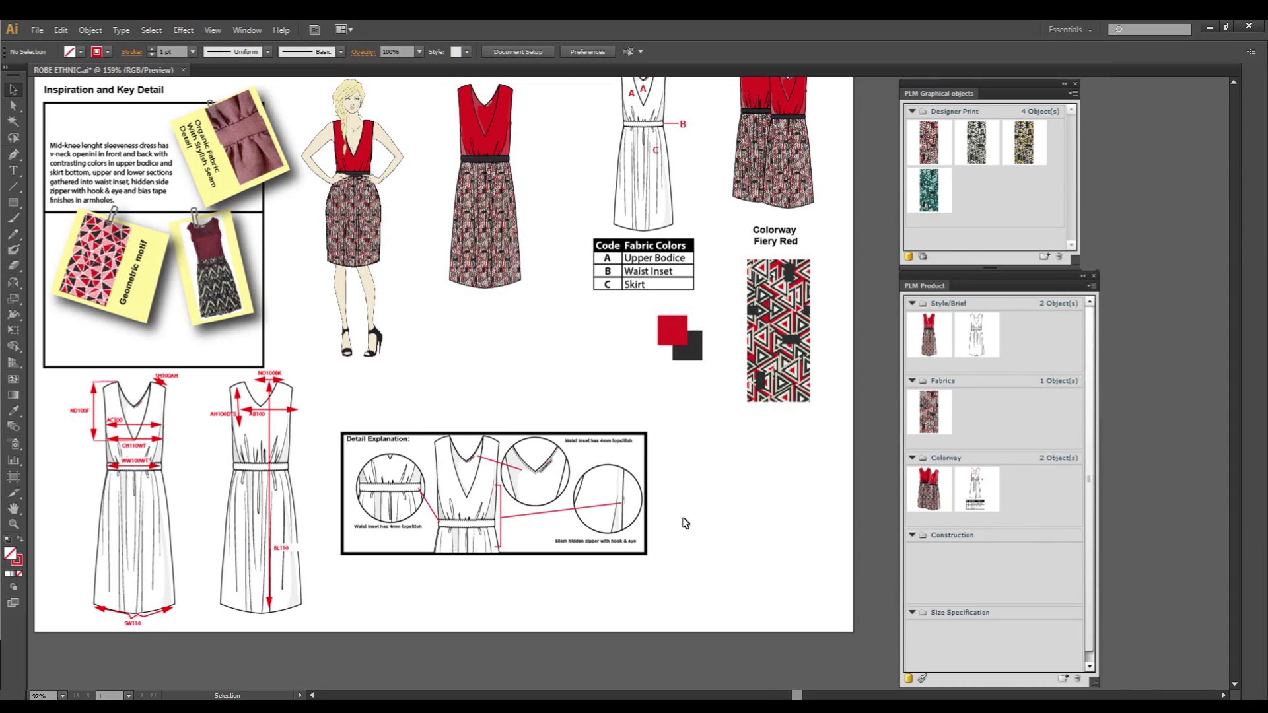
File the detail explanation under Construction and the two measured flats under Size Specification.
{"action": "left_click_drag", "start_coordinate": [490, 491], "coordinate": [936, 562]}
{"action": "mouse_move", "coordinate": [52, 374]}
{"action": "left_mouse_down"}
{"action": "mouse_move", "coordinate": [318, 594]}
{"action": "mouse_move", "coordinate": [327, 629]}
{"action": "left_mouse_up"}
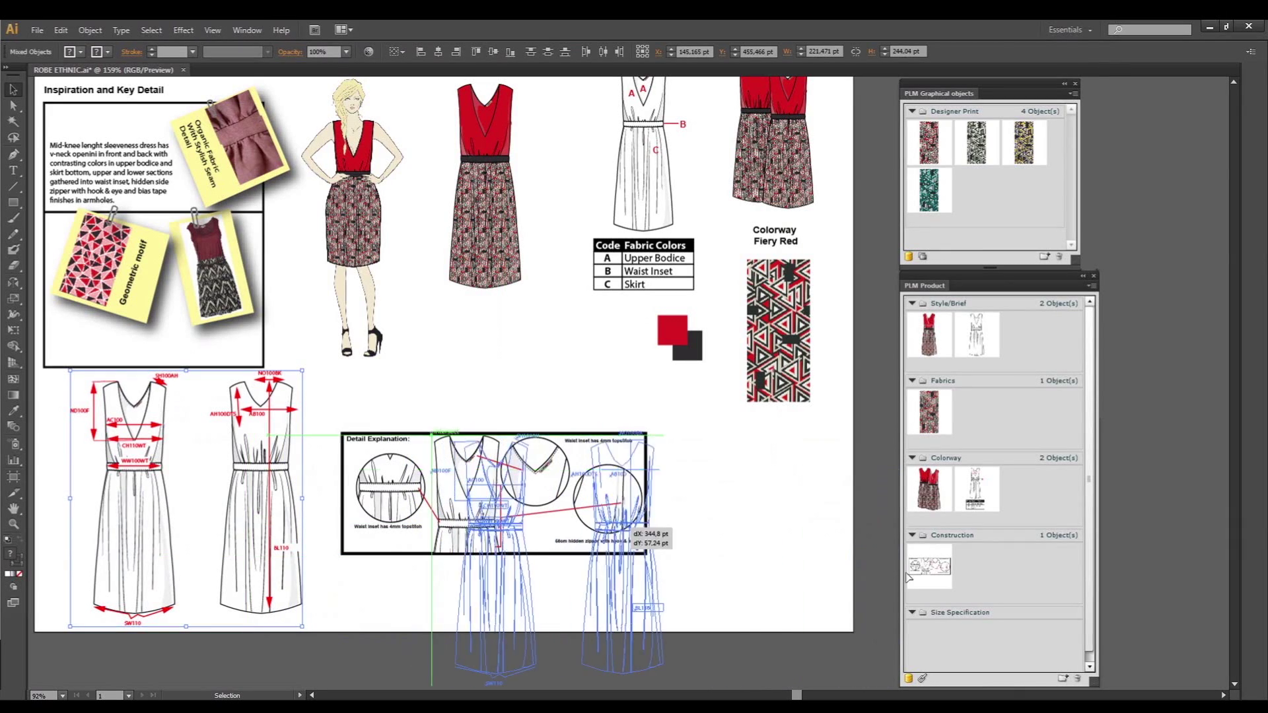
{"action": "left_click_drag", "start_coordinate": [258, 473], "coordinate": [950, 637]}
Show product items as large thumbnails and scroll through the product panel.
{"action": "left_click", "coordinate": [1090, 288]}
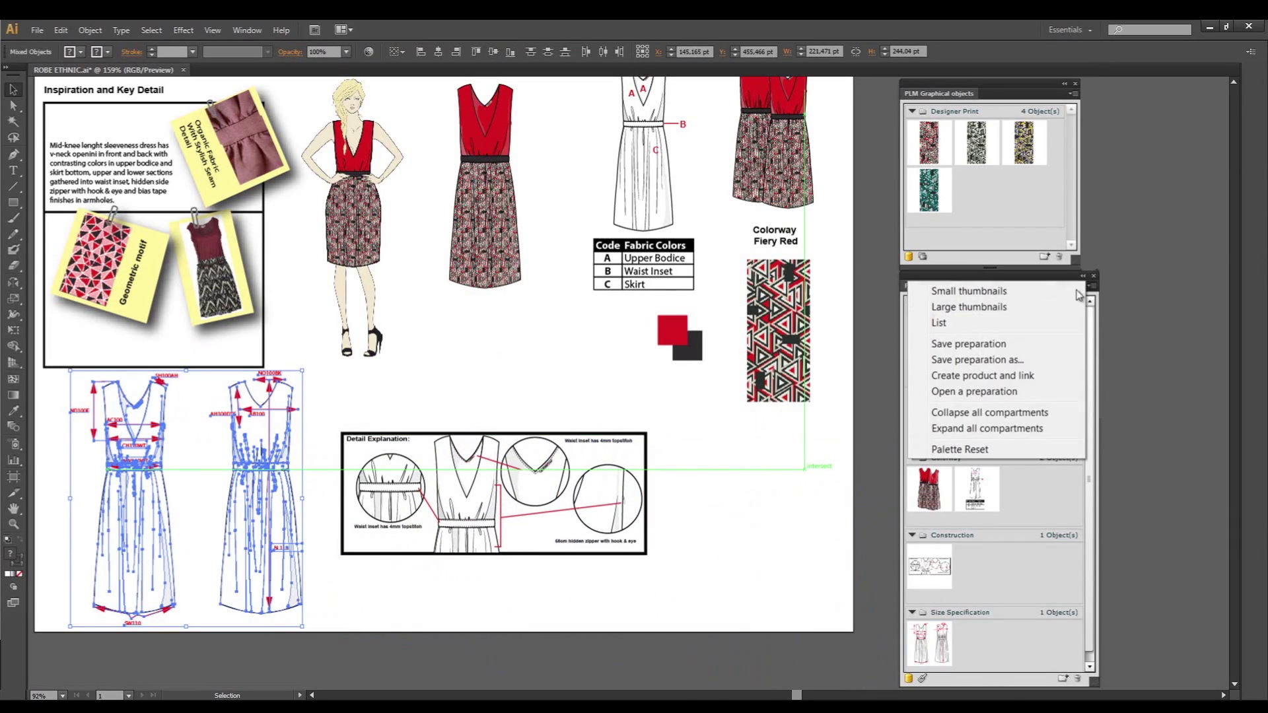
{"action": "left_click", "coordinate": [1066, 308]}
{"action": "left_click_drag", "start_coordinate": [1090, 401], "coordinate": [1094, 466]}
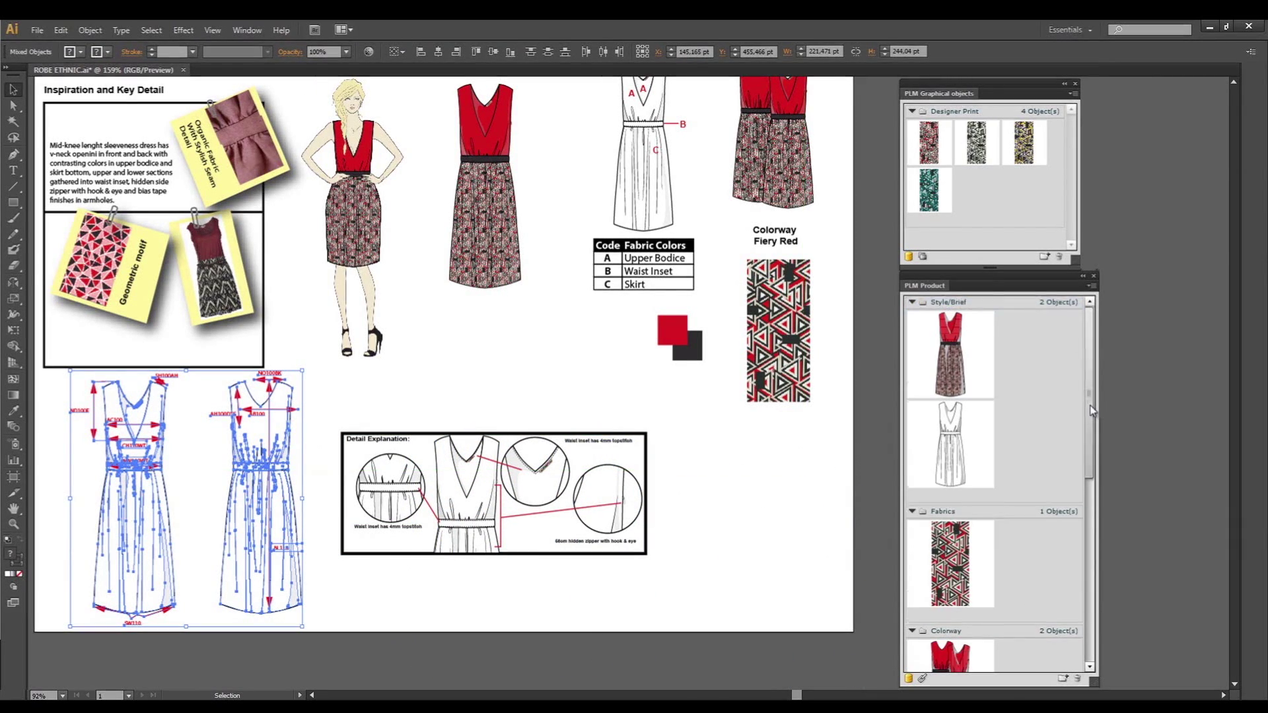
{"action": "scroll", "coordinate": [1094, 466], "scroll_direction": "down", "scroll_amount": 4}
{"action": "scroll", "coordinate": [1092, 452], "scroll_direction": "down", "scroll_amount": 3}
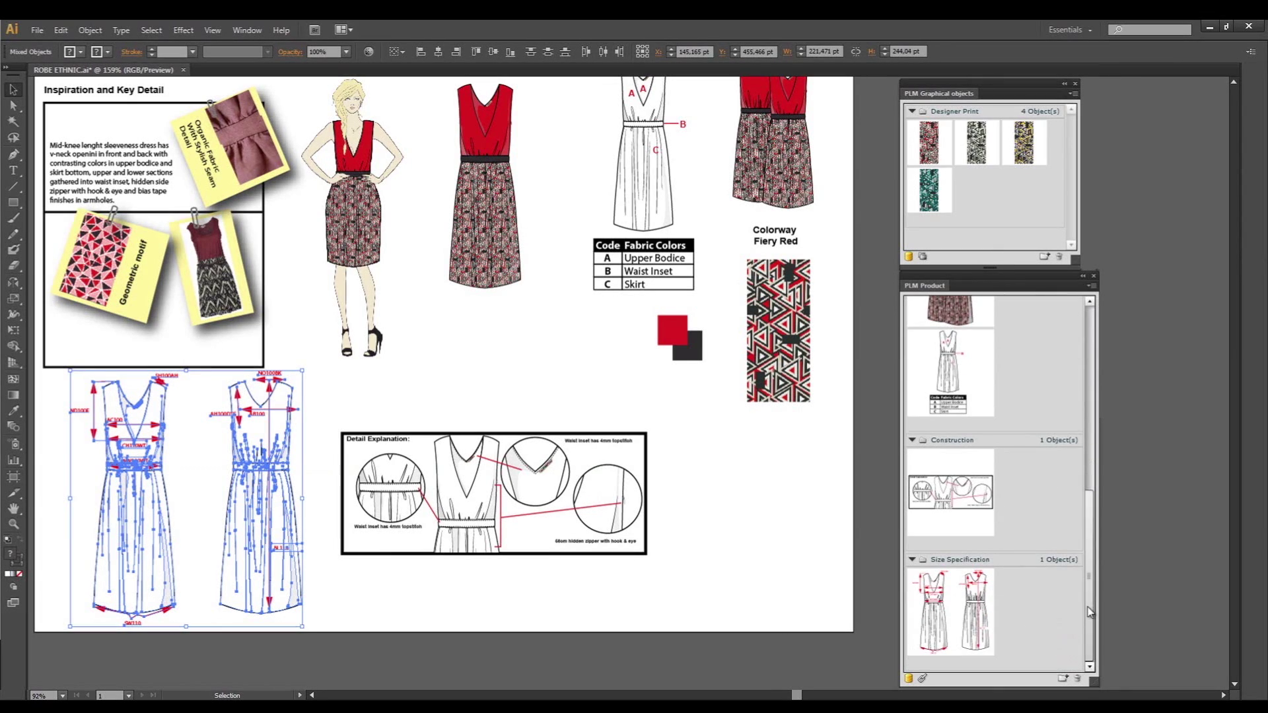
{"action": "left_click", "coordinate": [1091, 287]}
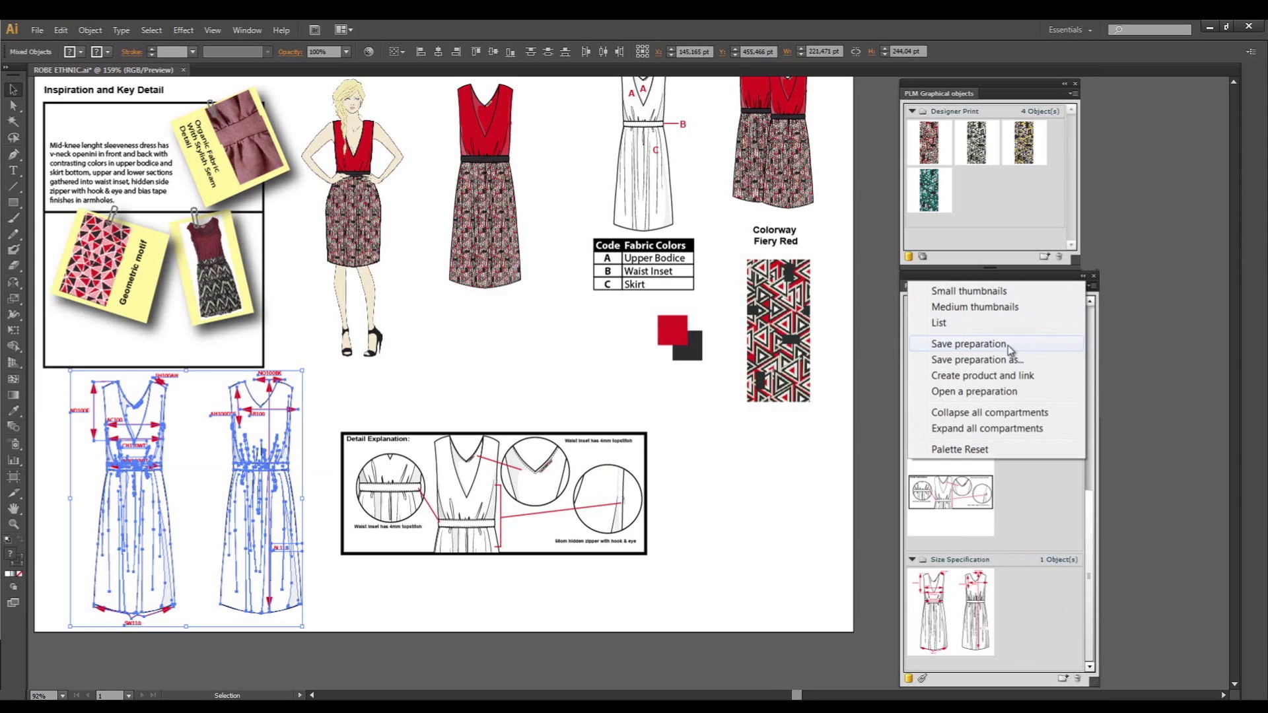
Save the preparation and acknowledge the 'Preparation successfully saved' message.
{"action": "left_click", "coordinate": [950, 344]}
{"action": "left_click", "coordinate": [850, 422]}
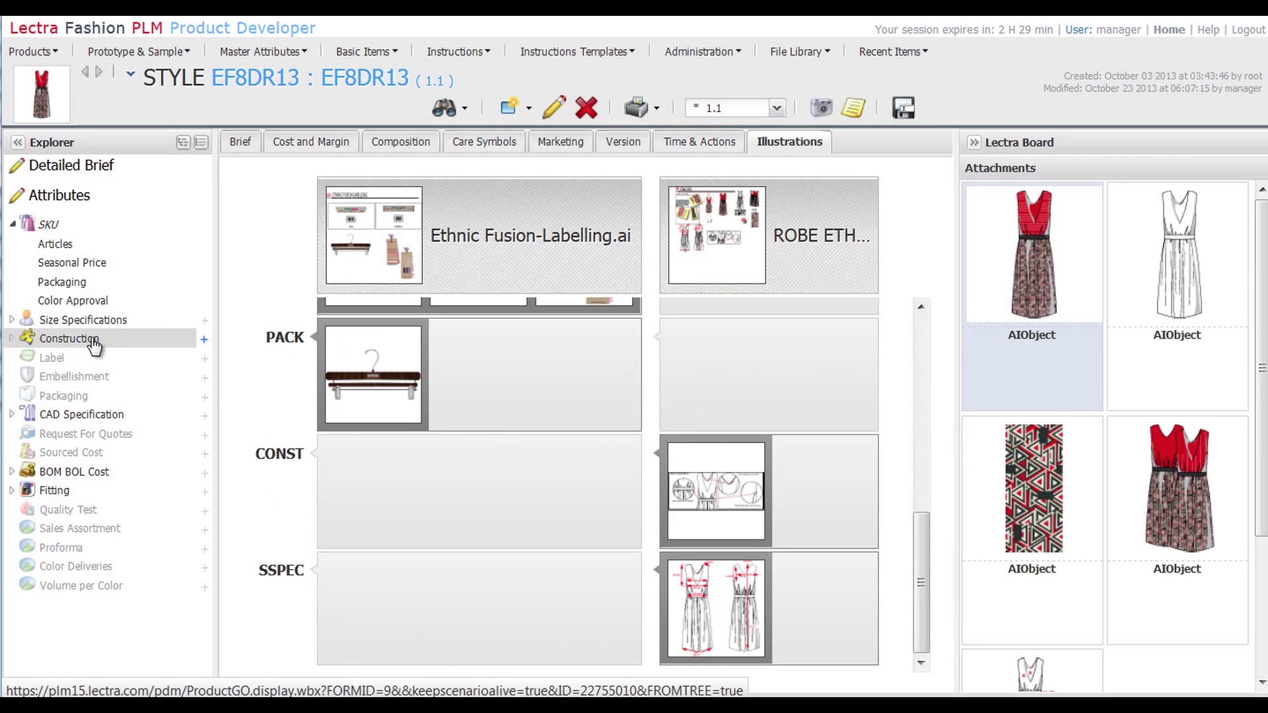
Open EF8DR13's Construction page to view Construction-0 with its detail-explanation illustration.
{"action": "left_click", "coordinate": [93, 340]}
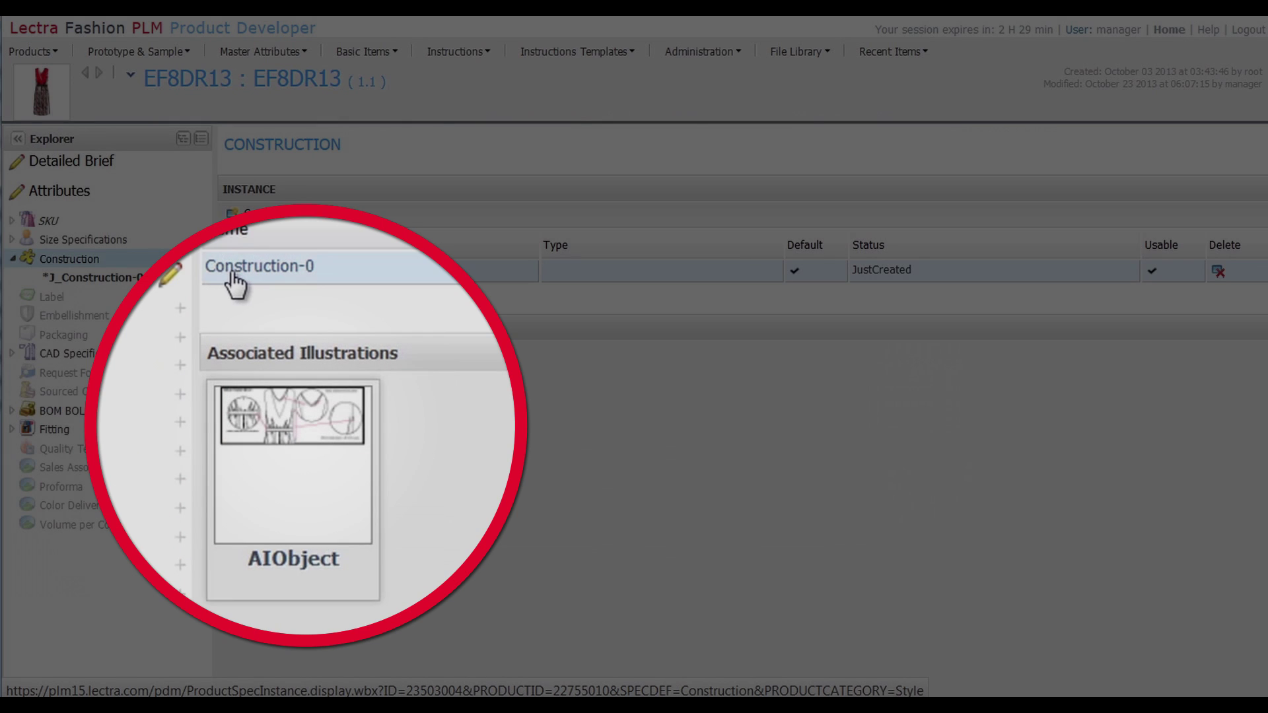